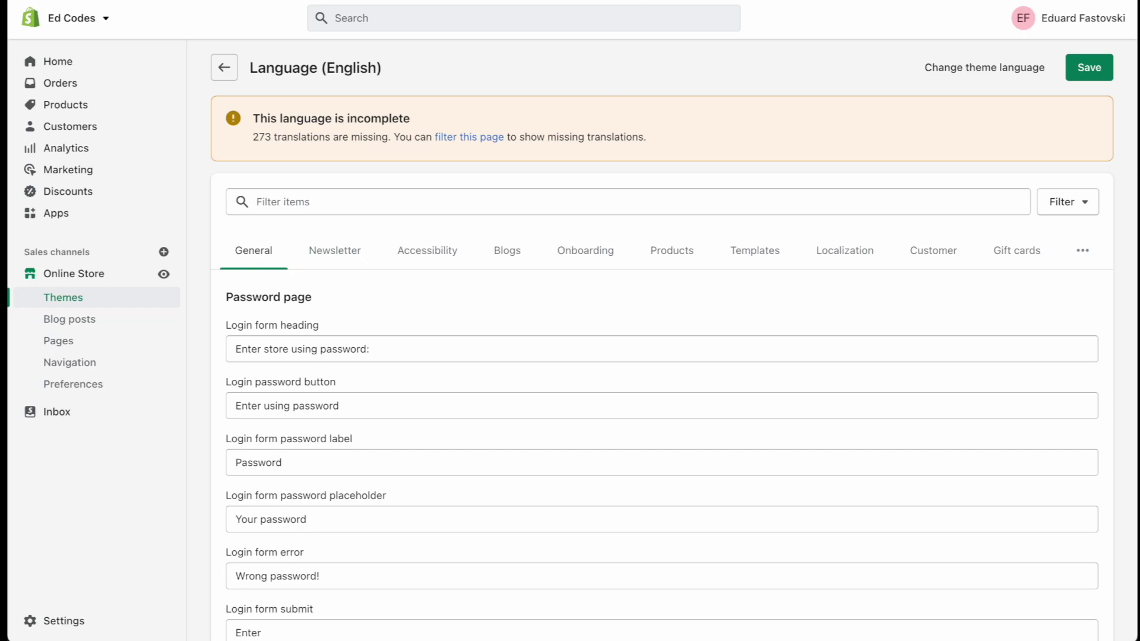
{"action": "scroll", "coordinate": [578, 422], "scroll_direction": "down", "scroll_amount": 3}
{"action": "scroll", "coordinate": [578, 423], "scroll_direction": "down", "scroll_amount": 3}
{"action": "scroll", "coordinate": [578, 423], "scroll_direction": "down", "scroll_amount": 3}
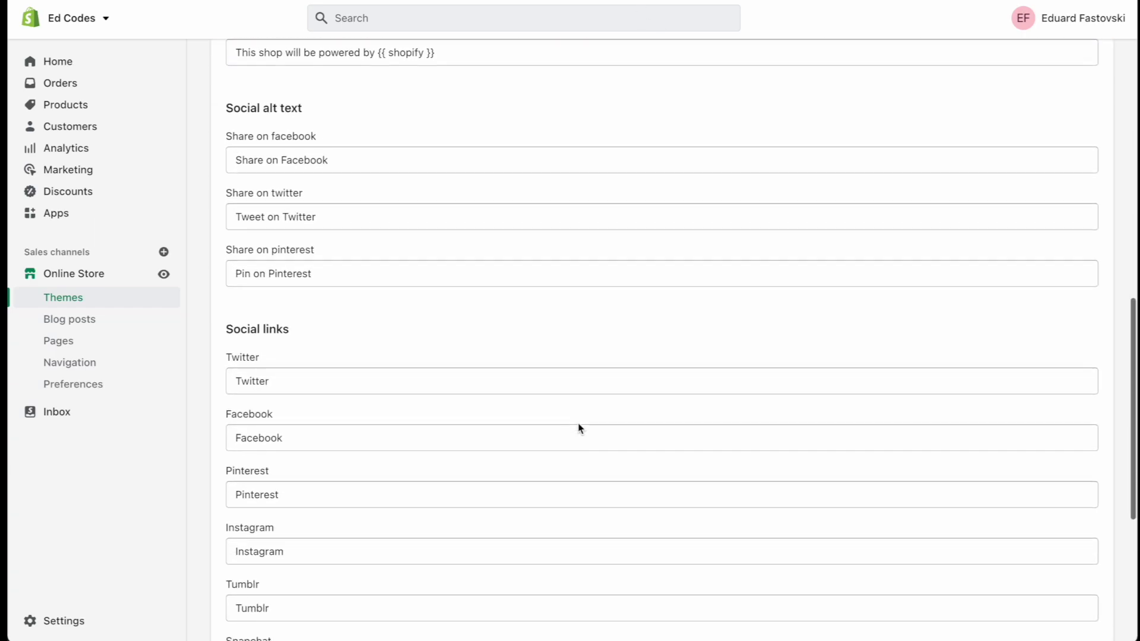
{"action": "scroll", "coordinate": [577, 423], "scroll_direction": "down", "scroll_amount": 2}
{"action": "scroll", "coordinate": [578, 423], "scroll_direction": "down", "scroll_amount": 3}
{"action": "scroll", "coordinate": [577, 423], "scroll_direction": "down", "scroll_amount": 3}
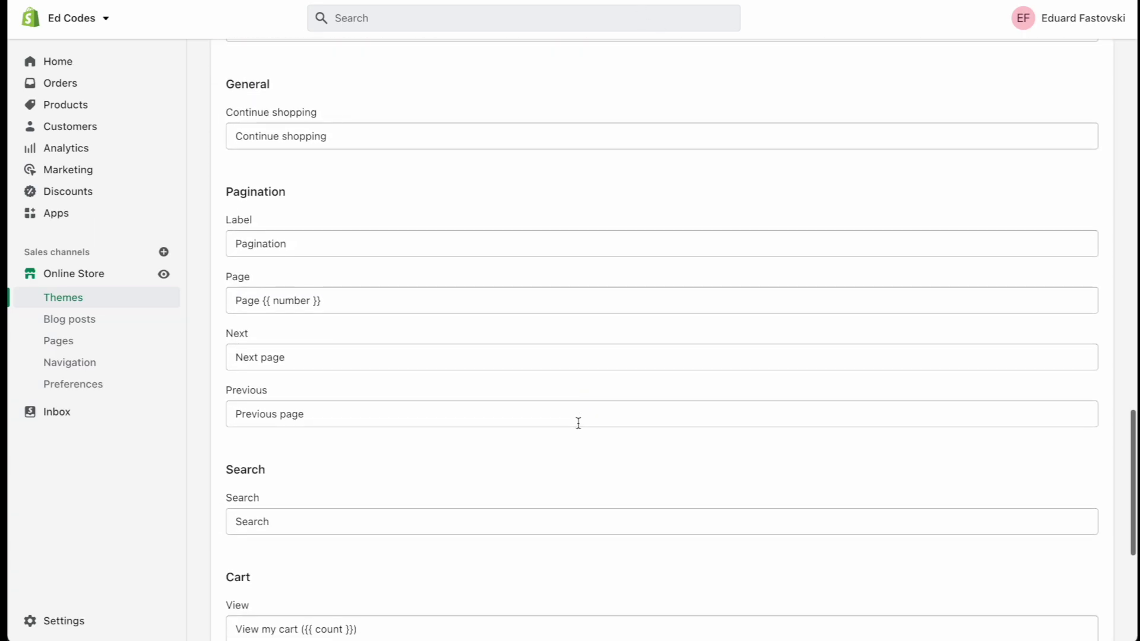
{"action": "scroll", "coordinate": [578, 423], "scroll_direction": "up", "scroll_amount": 6}
{"action": "scroll", "coordinate": [578, 424], "scroll_direction": "up", "scroll_amount": 10}
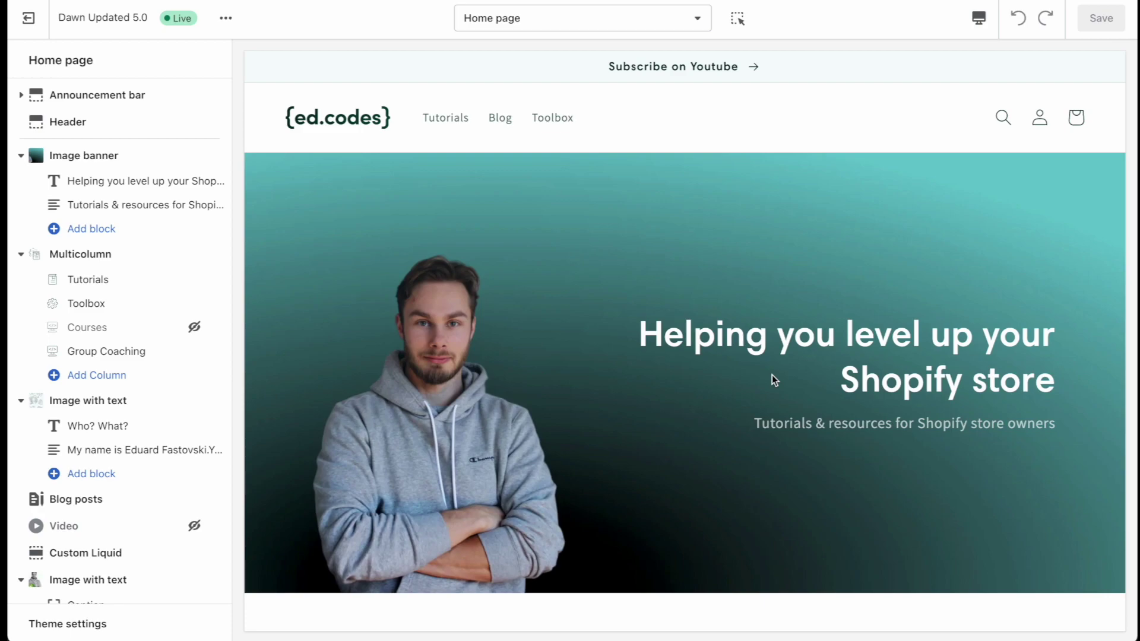
{"action": "scroll", "coordinate": [772, 375], "scroll_direction": "down", "scroll_amount": 2}
{"action": "scroll", "coordinate": [757, 339], "scroll_direction": "down", "scroll_amount": 1}
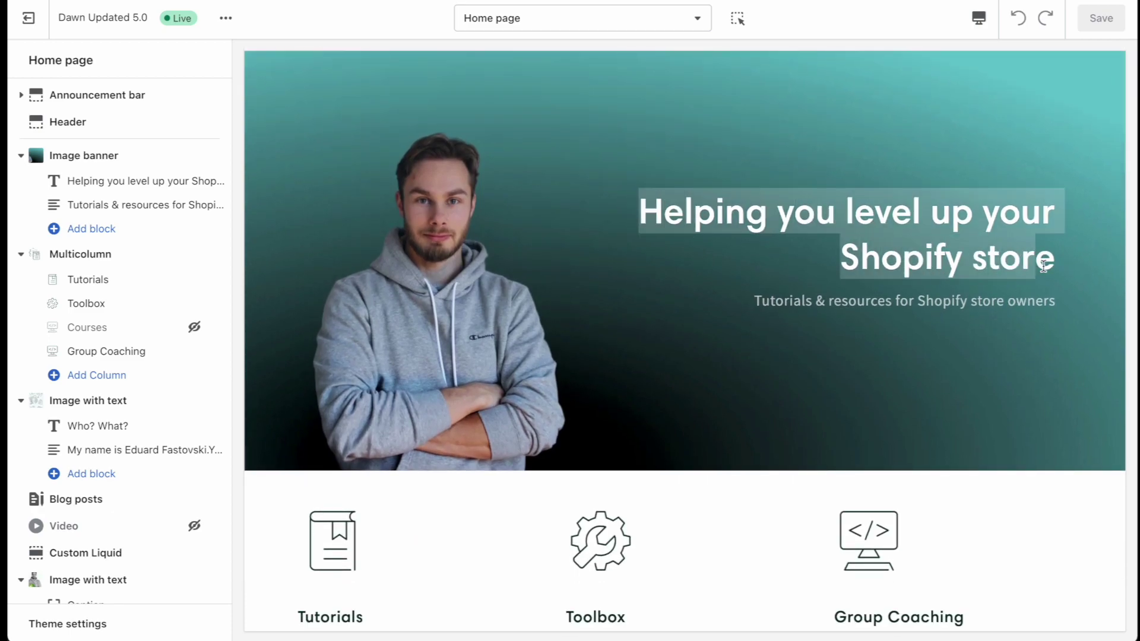
{"action": "scroll", "coordinate": [946, 373], "scroll_direction": "down", "scroll_amount": 3}
{"action": "scroll", "coordinate": [947, 373], "scroll_direction": "down", "scroll_amount": 3}
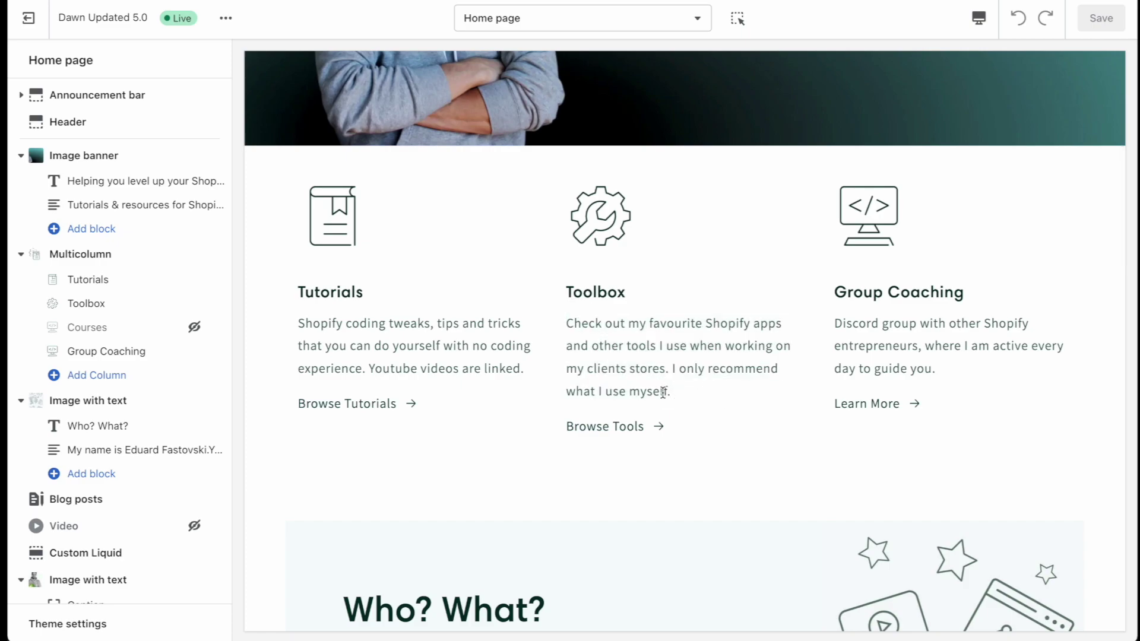
{"action": "mouse_move", "coordinate": [88, 400]}
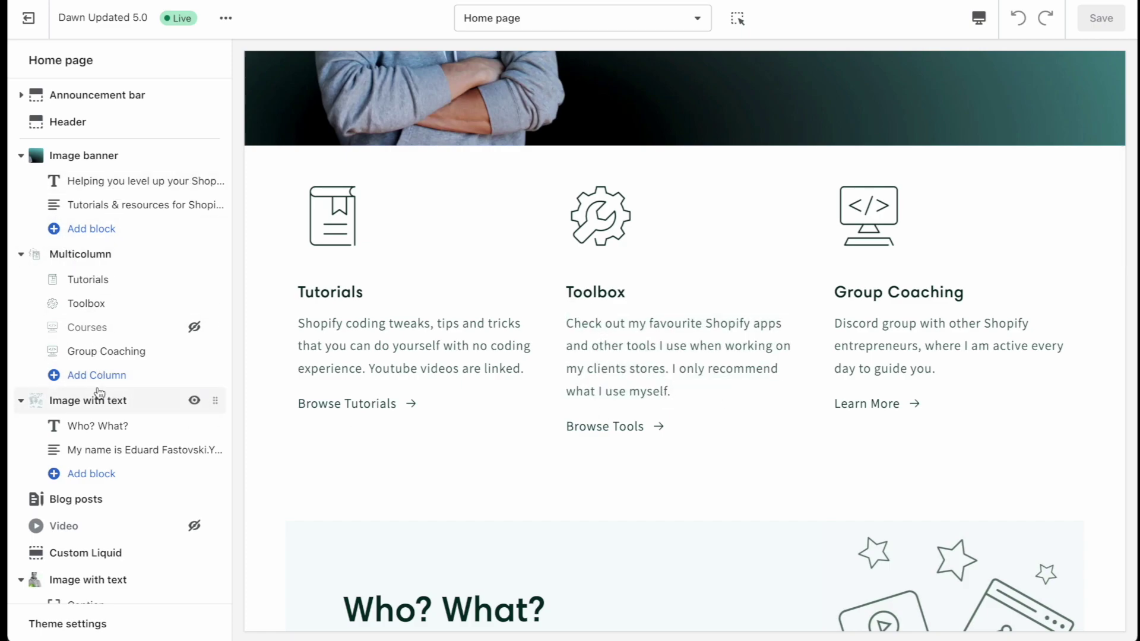
{"action": "scroll", "coordinate": [441, 332], "scroll_direction": "up", "scroll_amount": 3}
{"action": "scroll", "coordinate": [441, 331], "scroll_direction": "up", "scroll_amount": 3}
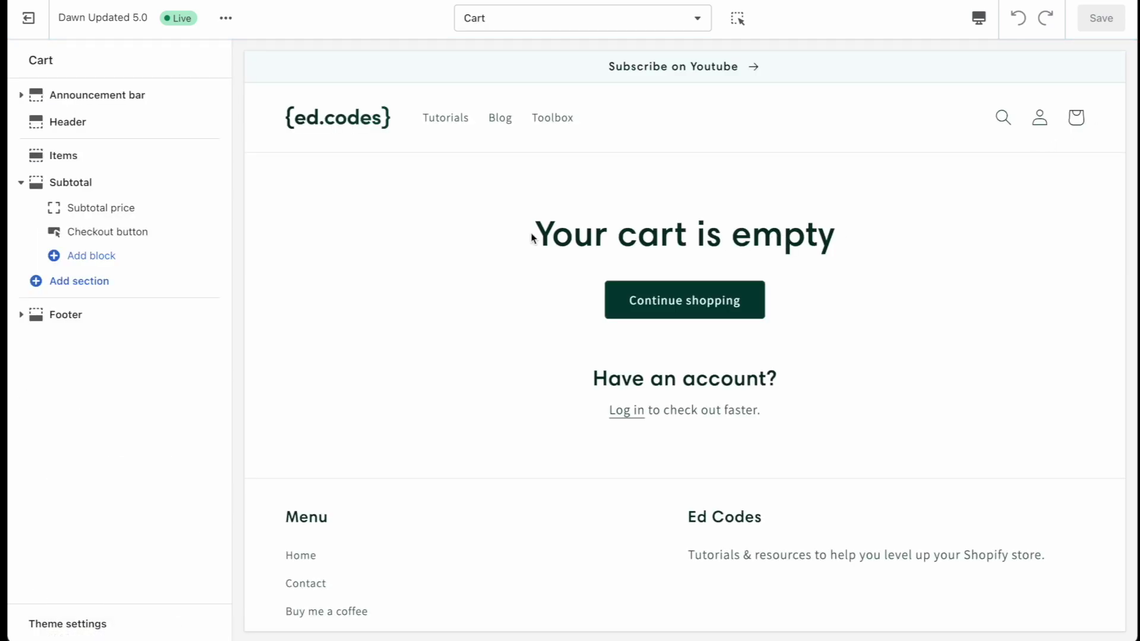
Highlight the 'Your cart is empty' heading and the 'Powered by Shopify' footer text on the Cart preview
{"action": "left_click_drag", "start_coordinate": [531, 238], "coordinate": [857, 237]}
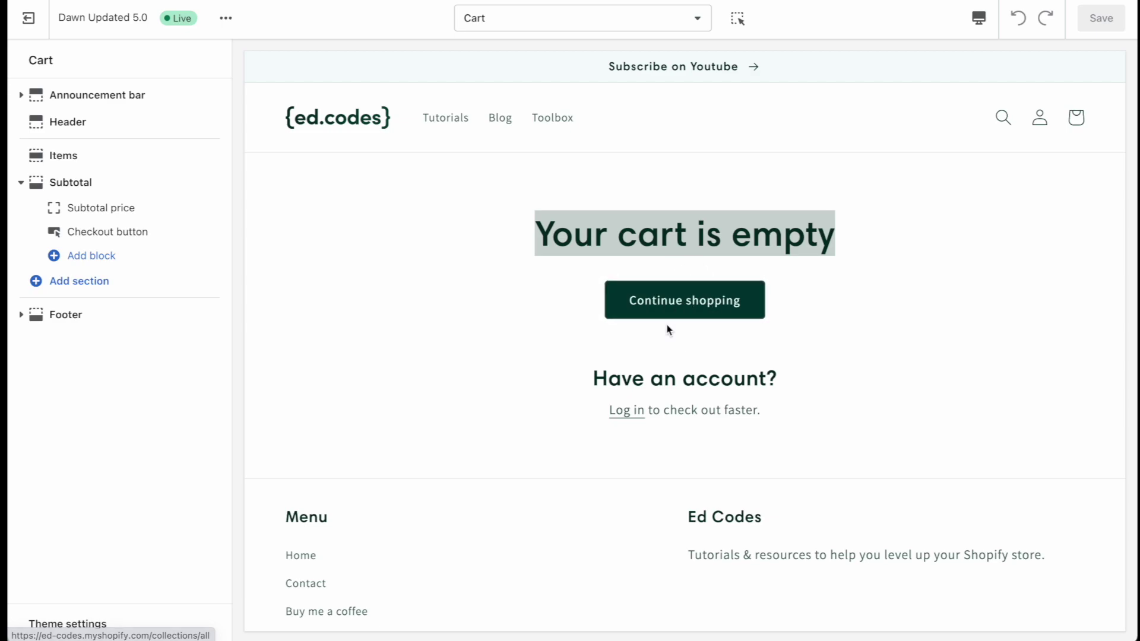
{"action": "left_click_drag", "start_coordinate": [594, 385], "coordinate": [799, 425]}
{"action": "left_click", "coordinate": [836, 434]}
{"action": "scroll", "coordinate": [838, 434], "scroll_direction": "down", "scroll_amount": 5}
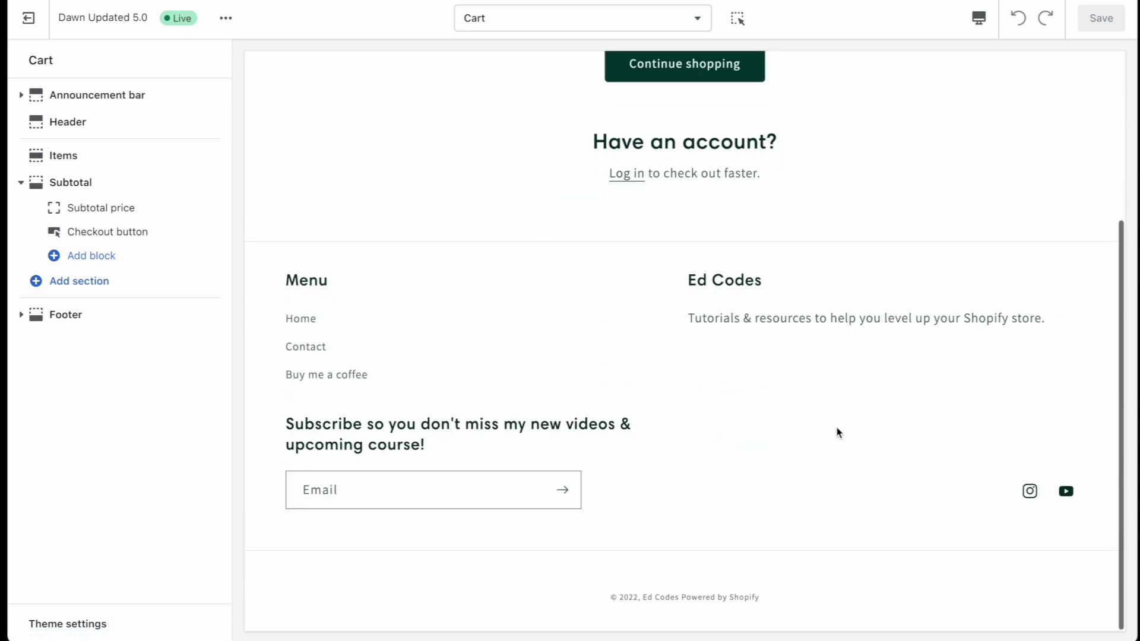
{"action": "left_click_drag", "start_coordinate": [600, 598], "coordinate": [793, 601]}
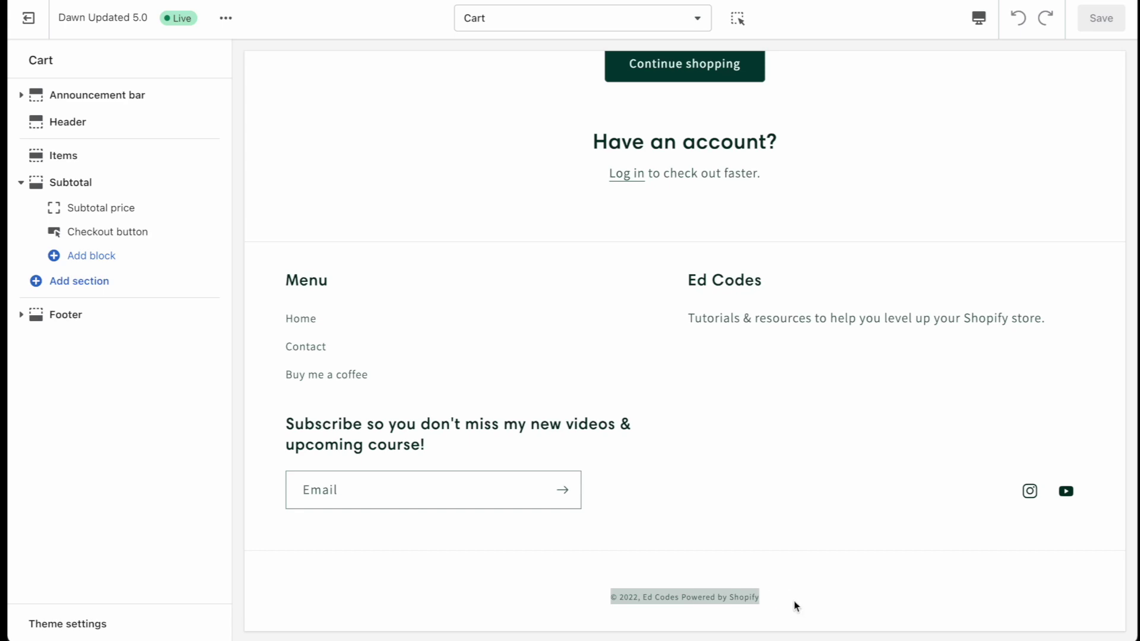
{"action": "left_click", "coordinate": [784, 600]}
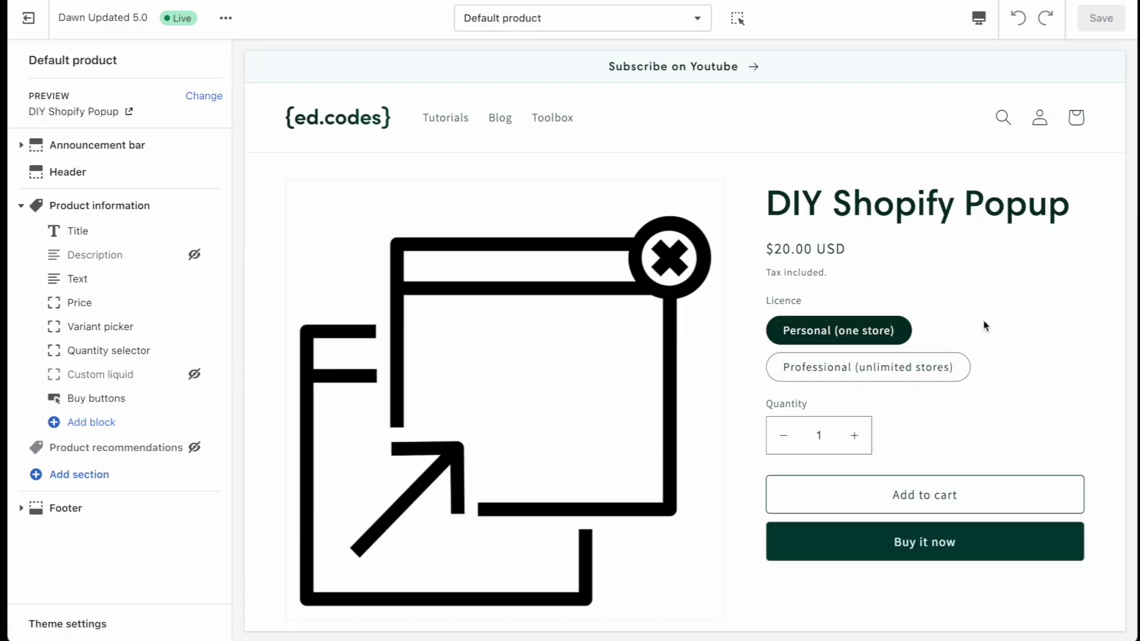
{"action": "scroll", "coordinate": [984, 325], "scroll_direction": "down", "scroll_amount": 2}
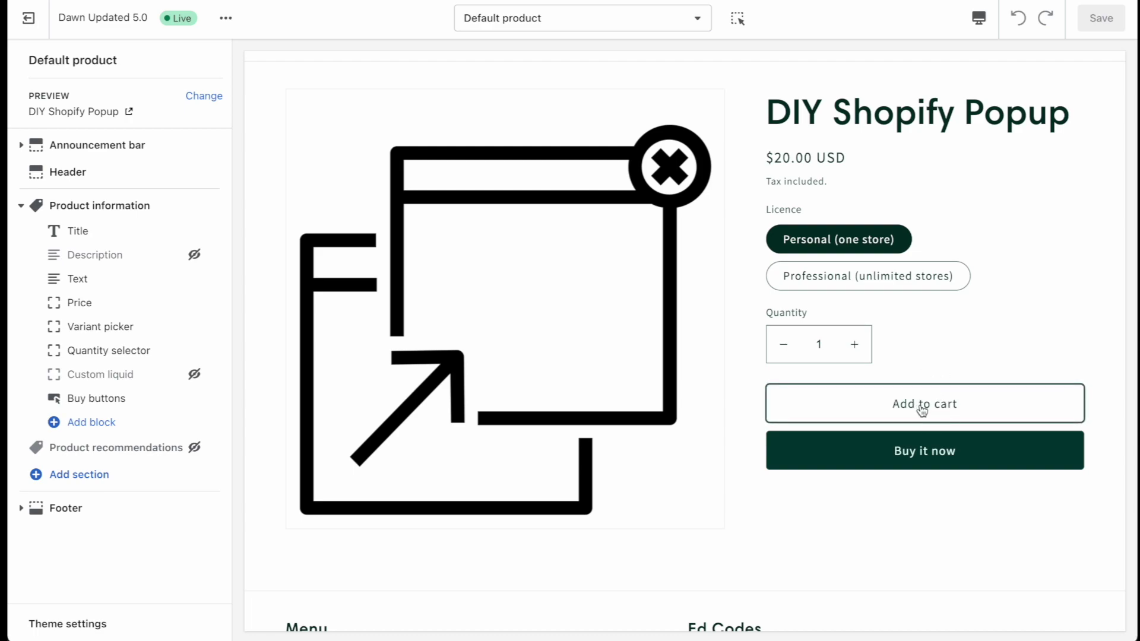
{"action": "left_click_drag", "start_coordinate": [768, 178], "coordinate": [910, 181]}
Add DIY Shopify Popup to the cart from the product page and view the full cart
{"action": "left_click", "coordinate": [911, 181]}
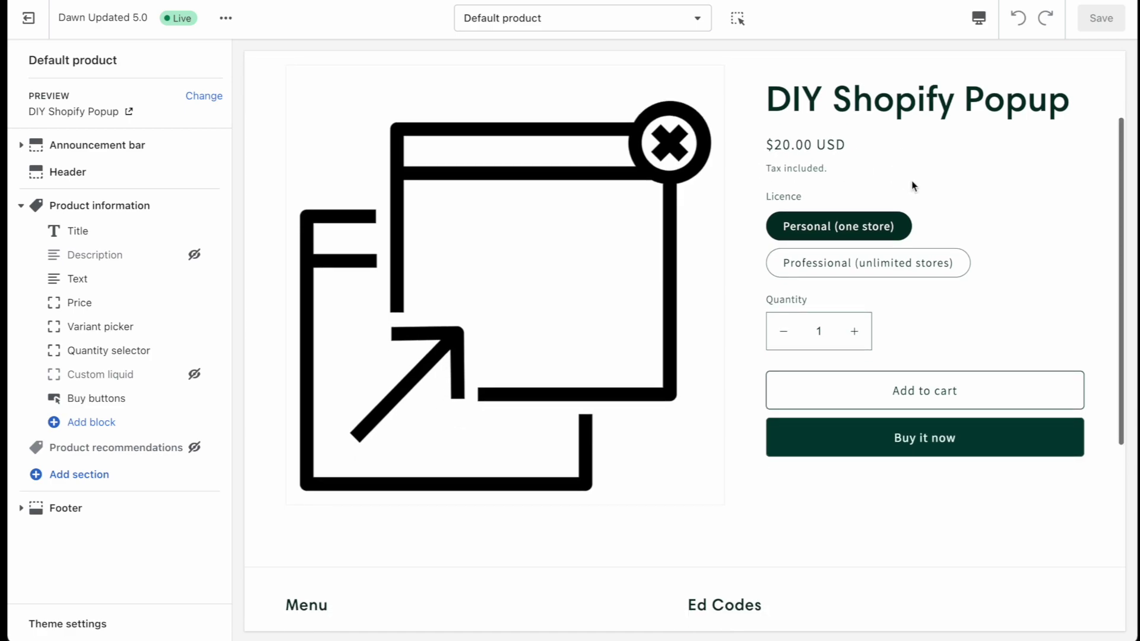
{"action": "scroll", "coordinate": [913, 191], "scroll_direction": "down", "scroll_amount": 2}
{"action": "left_click", "coordinate": [938, 326]}
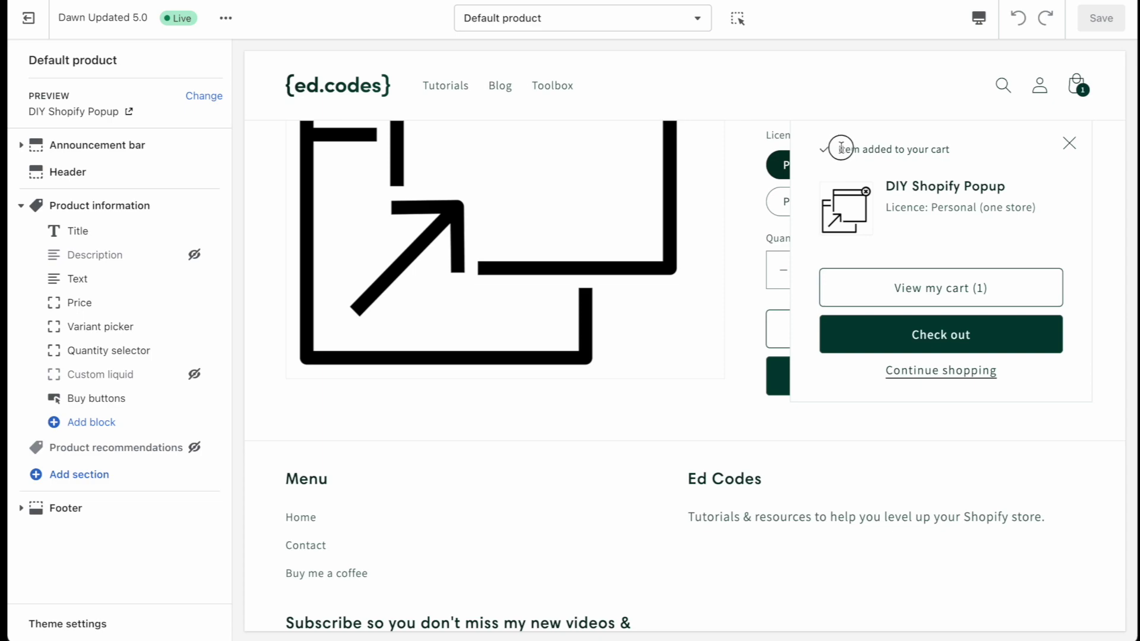
{"action": "left_click_drag", "start_coordinate": [839, 149], "coordinate": [947, 152]}
{"action": "left_click", "coordinate": [869, 151]}
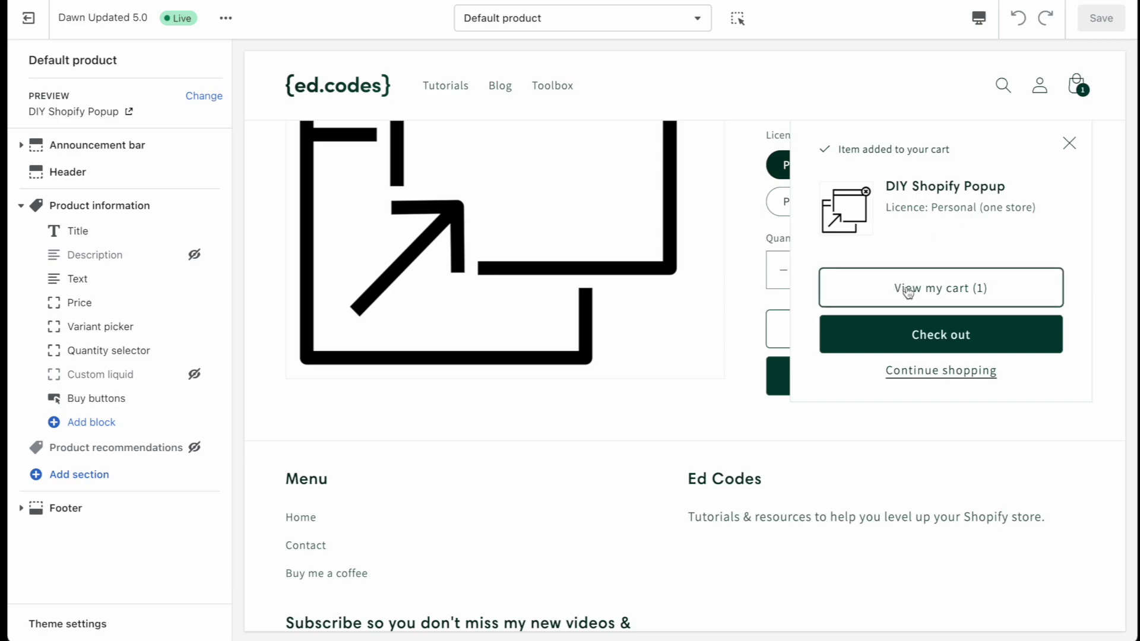
{"action": "left_click", "coordinate": [952, 290]}
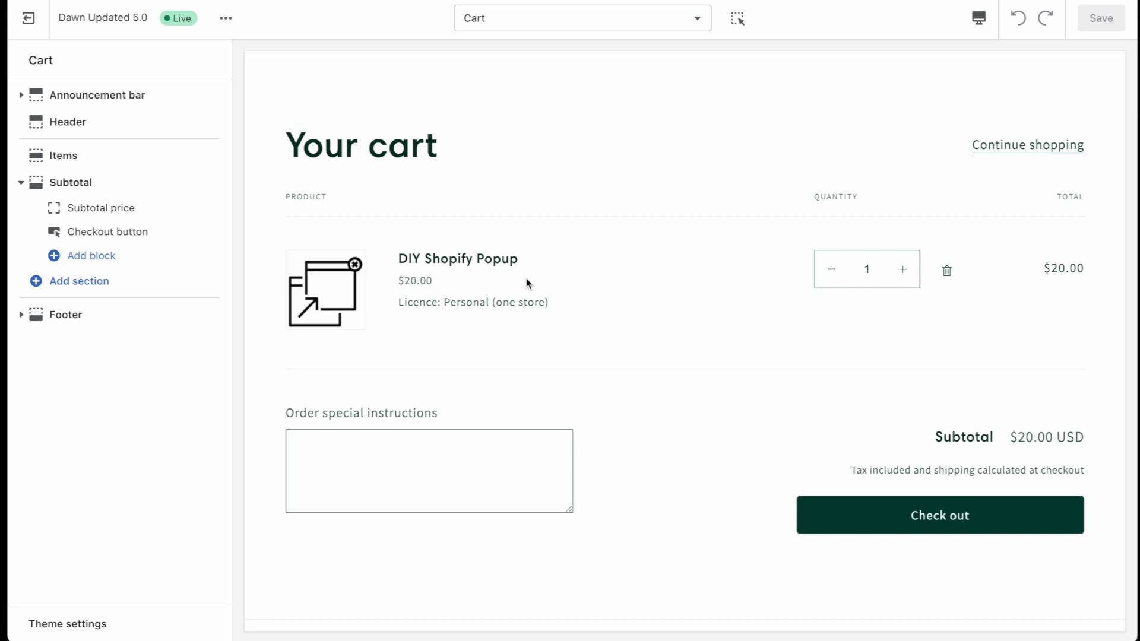
Highlight the 'Tax included and shipping calculated at checkout' note on the Cart page
{"action": "left_click_drag", "start_coordinate": [853, 471], "coordinate": [1068, 472]}
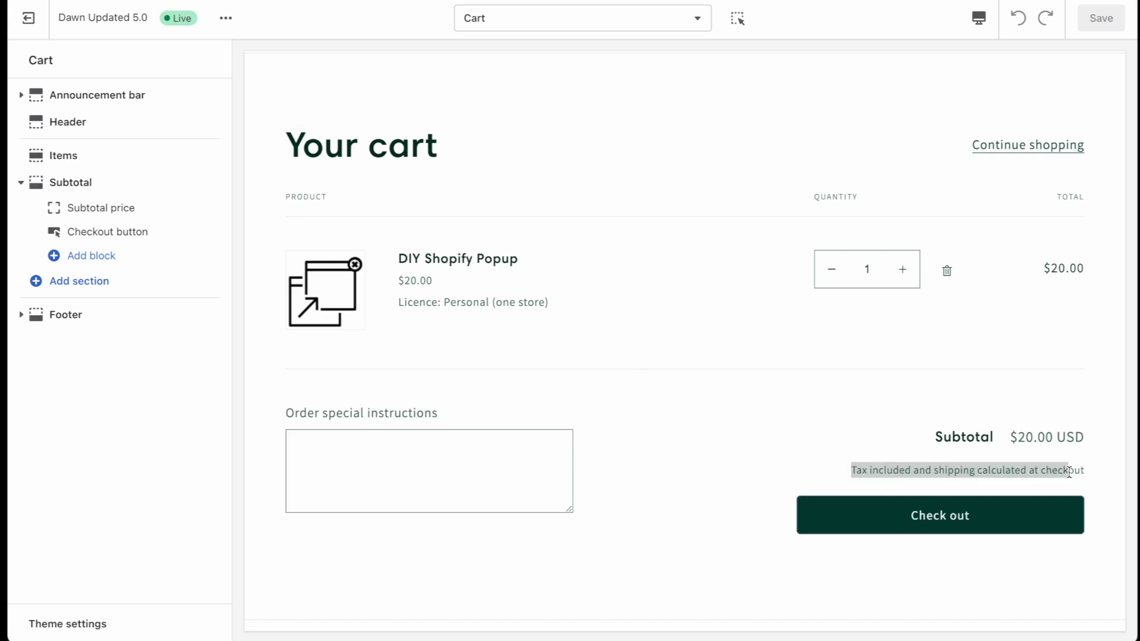
{"action": "left_click", "coordinate": [1068, 472]}
{"action": "left_click_drag", "start_coordinate": [936, 471], "coordinate": [1084, 470]}
{"action": "left_click", "coordinate": [1062, 470]}
{"action": "left_click_drag", "start_coordinate": [922, 470], "coordinate": [1086, 470]}
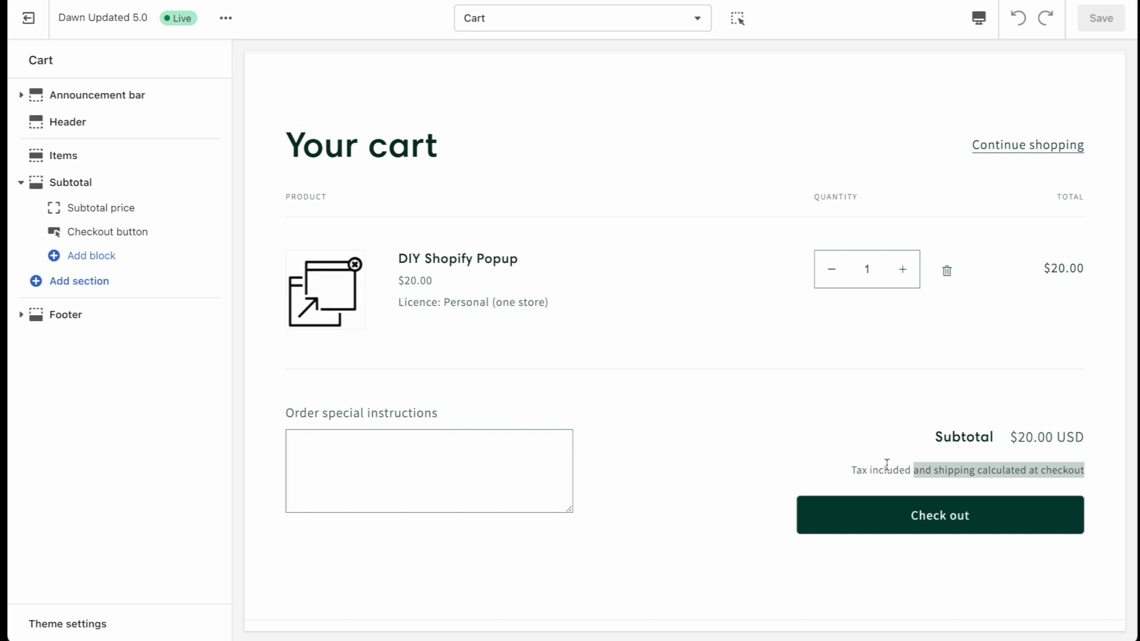
{"action": "left_click", "coordinate": [860, 470]}
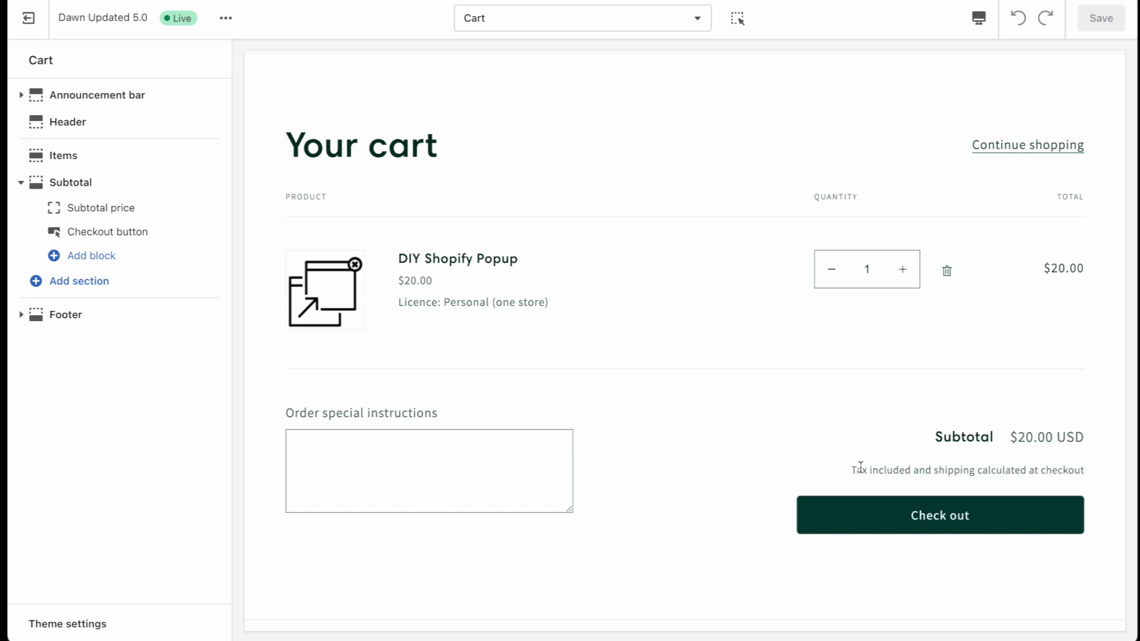
{"action": "scroll", "coordinate": [860, 469], "scroll_direction": "up", "scroll_amount": 1}
{"action": "scroll", "coordinate": [858, 467], "scroll_direction": "up", "scroll_amount": 2}
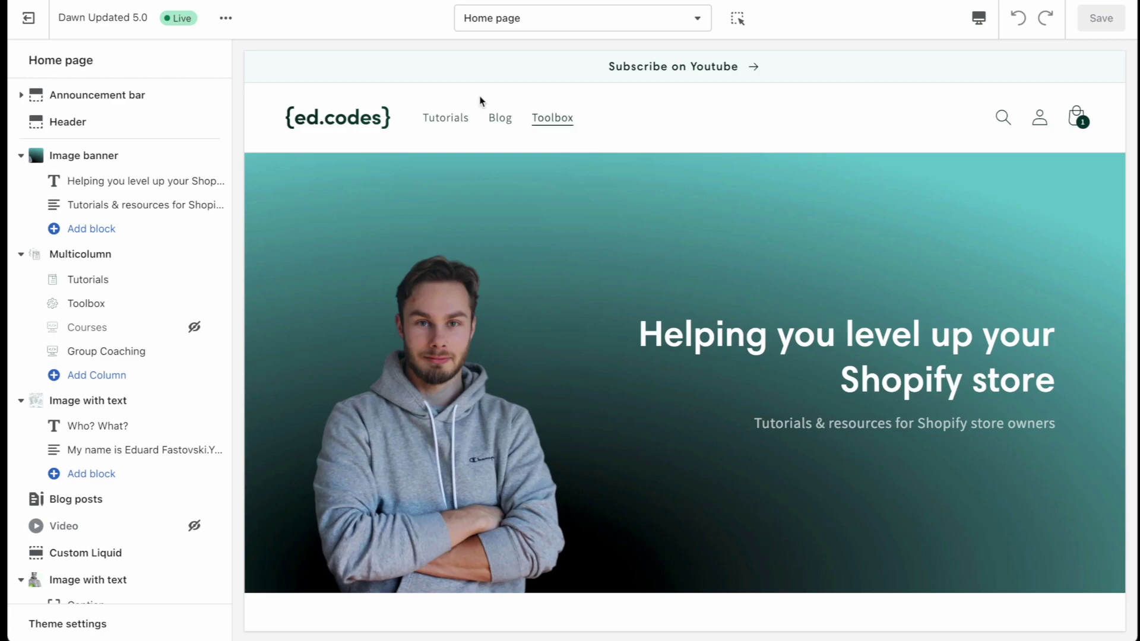
Leave the theme editor and open Actions > Edit languages for the live Dawn theme
{"action": "left_click", "coordinate": [226, 19]}
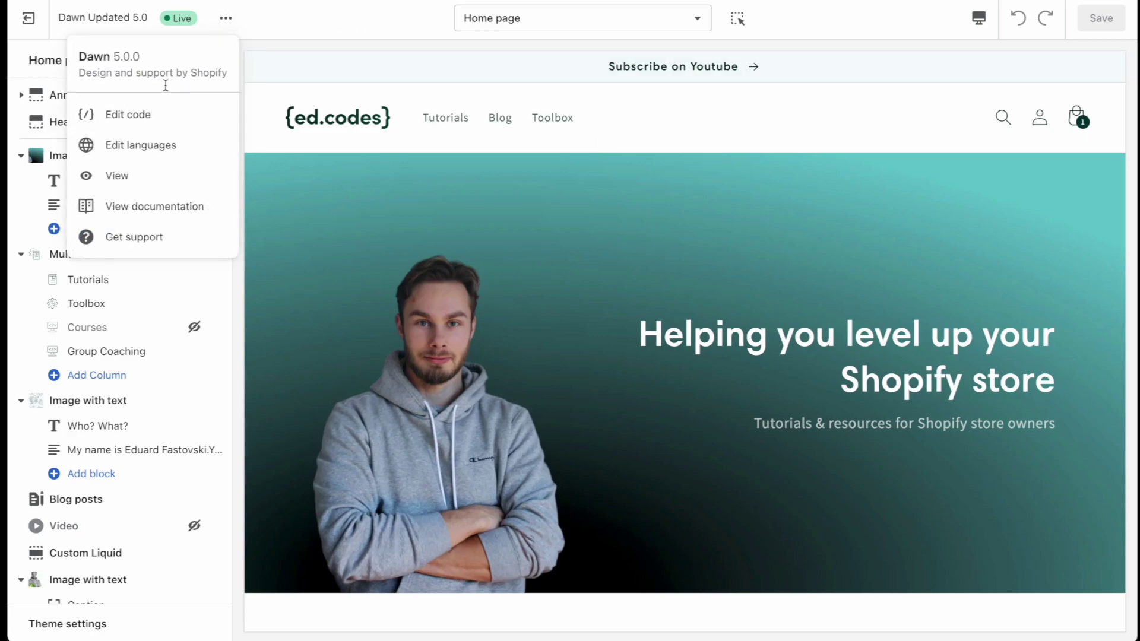
{"action": "left_click", "coordinate": [169, 148]}
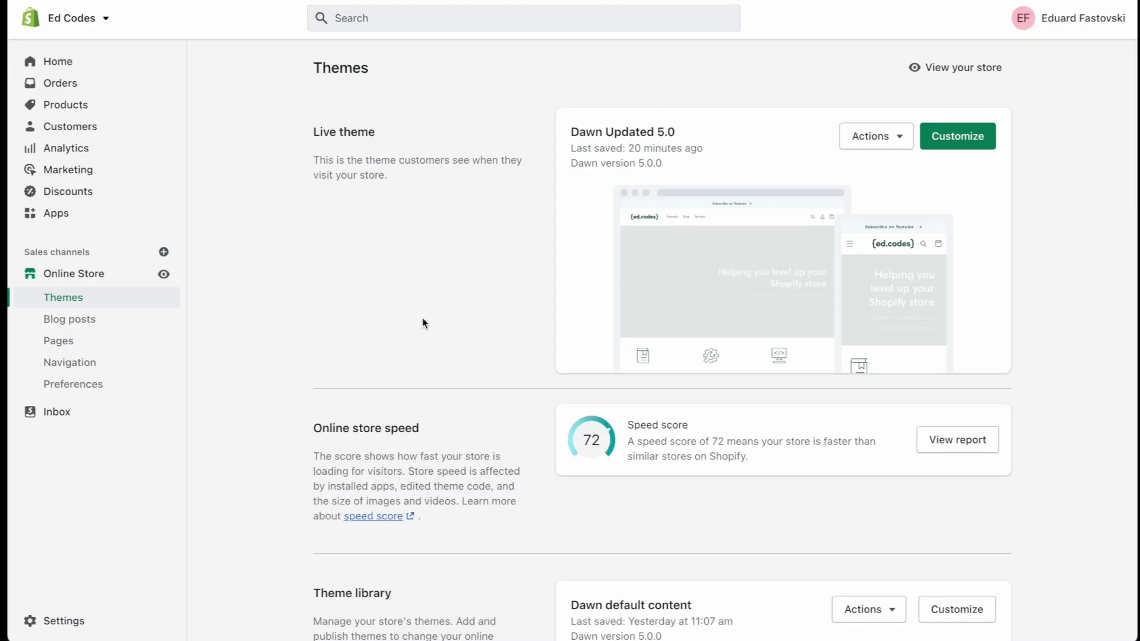
{"action": "left_click", "coordinate": [891, 137]}
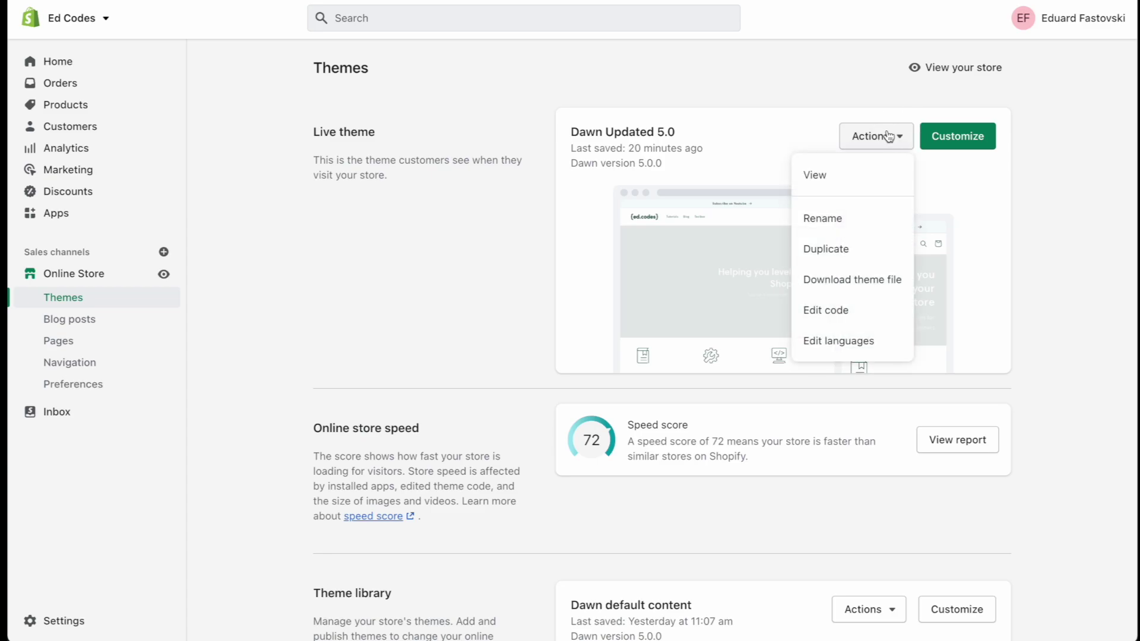
{"action": "left_click", "coordinate": [828, 343]}
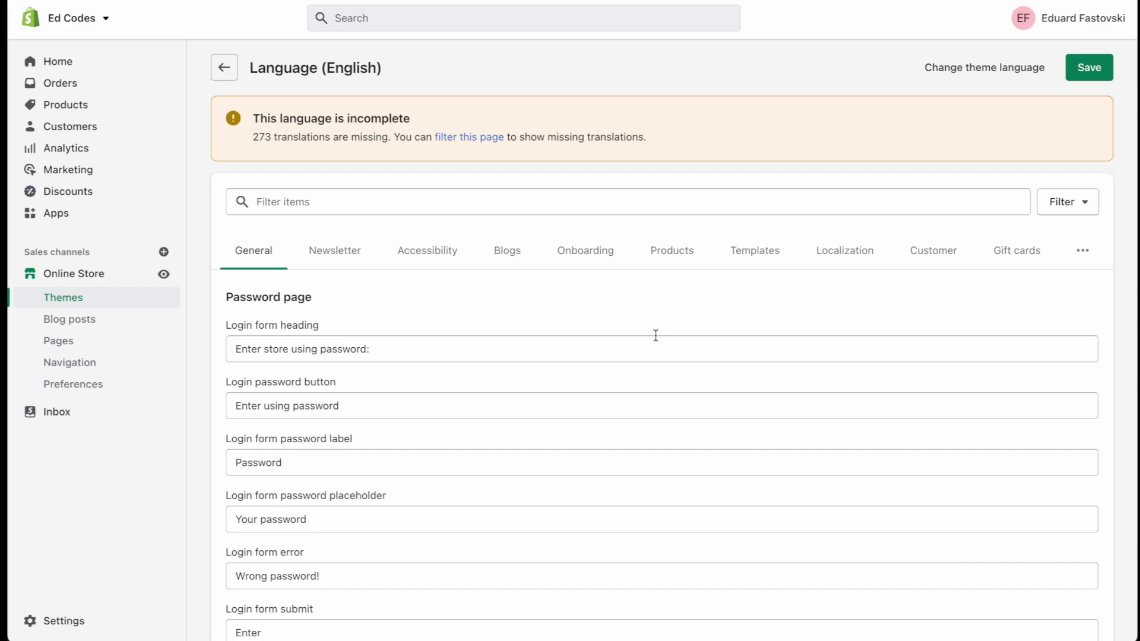
{"action": "scroll", "coordinate": [656, 335], "scroll_direction": "down", "scroll_amount": 1}
{"action": "scroll", "coordinate": [655, 336], "scroll_direction": "down", "scroll_amount": 4}
{"action": "scroll", "coordinate": [655, 336], "scroll_direction": "down", "scroll_amount": 2}
{"action": "scroll", "coordinate": [655, 340], "scroll_direction": "down", "scroll_amount": 3}
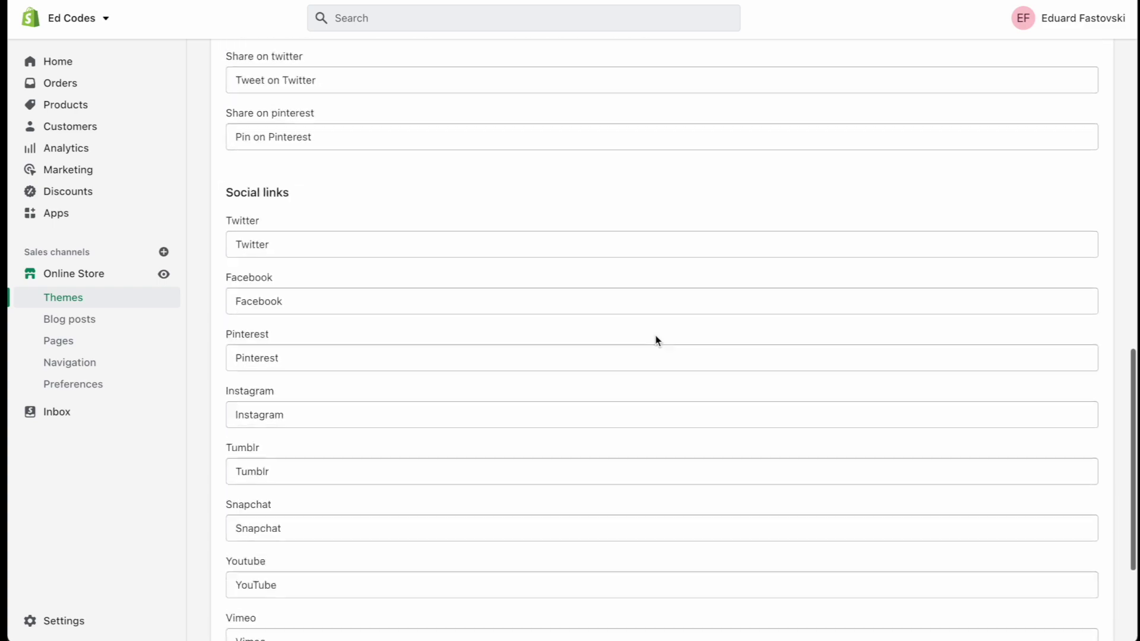
{"action": "scroll", "coordinate": [656, 338], "scroll_direction": "down", "scroll_amount": 2}
{"action": "scroll", "coordinate": [656, 339], "scroll_direction": "up", "scroll_amount": 10}
Move through the Newsletter, Accessibility, Blogs and Onboarding sections to the Products translations
{"action": "left_click", "coordinate": [335, 250]}
{"action": "left_click", "coordinate": [419, 253]}
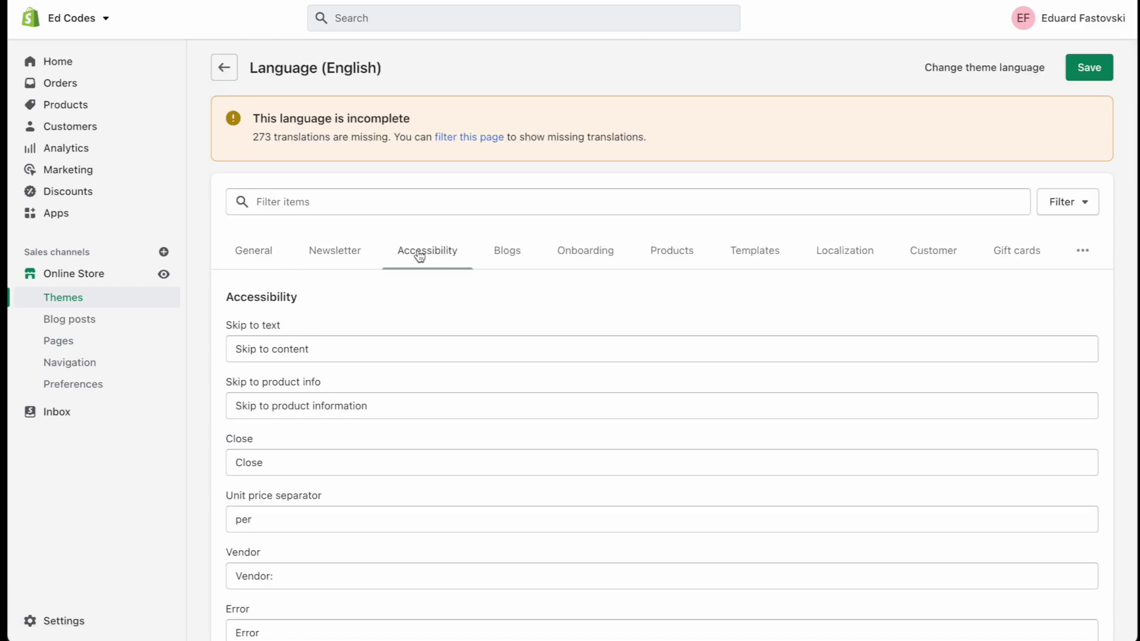
{"action": "left_click", "coordinate": [508, 251]}
{"action": "left_click", "coordinate": [585, 254]}
{"action": "left_click", "coordinate": [671, 254]}
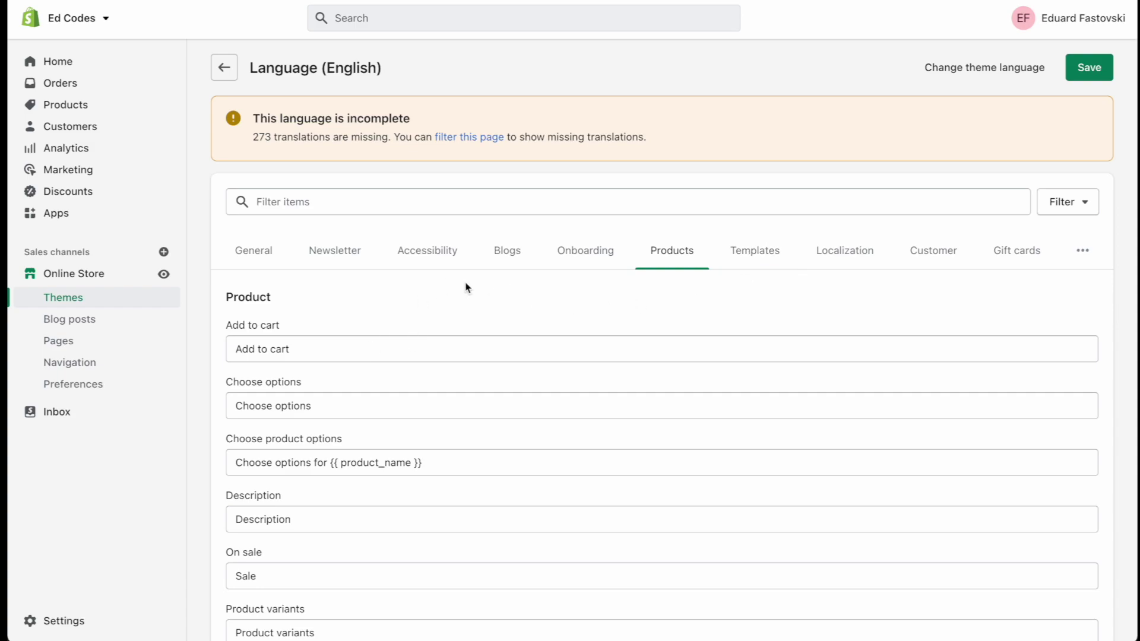
Try the Filter items box, then clear it to restore the full Products list
{"action": "left_click", "coordinate": [314, 349]}
{"action": "left_click", "coordinate": [294, 207]}
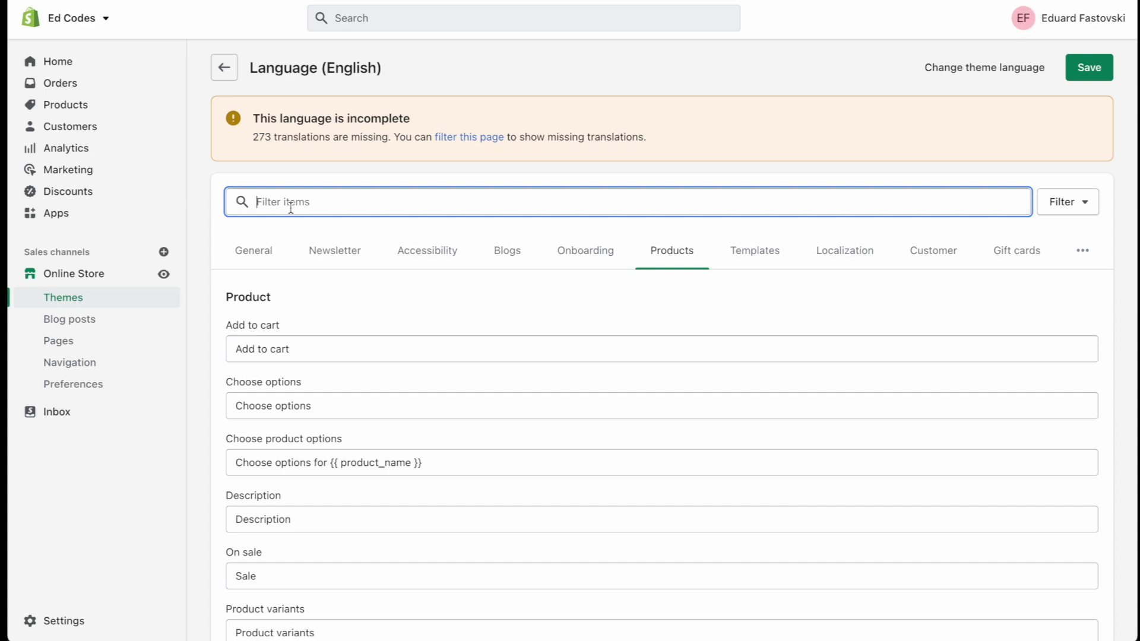
{"action": "type", "text": "add"}
{"action": "type", "text": " to cart"}
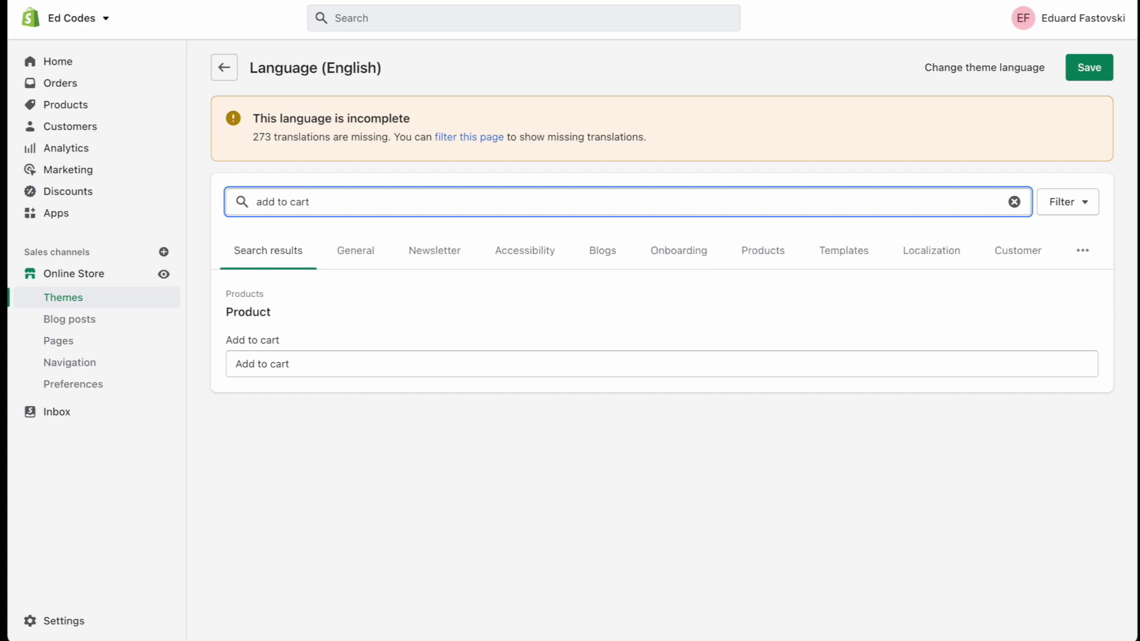
{"action": "key", "text": "ctrl+a"}
{"action": "key", "text": "BackSpace"}
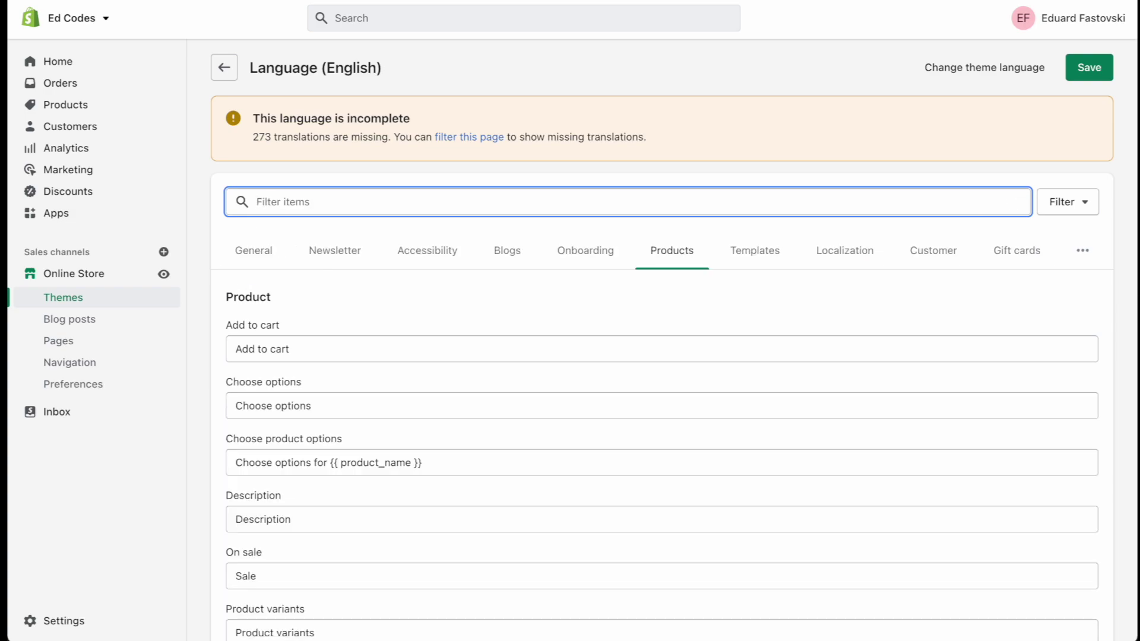
Replace the Add to cart text with 'Download' and save the language file
{"action": "left_click", "coordinate": [382, 354]}
{"action": "key", "text": "ctrl+a"}
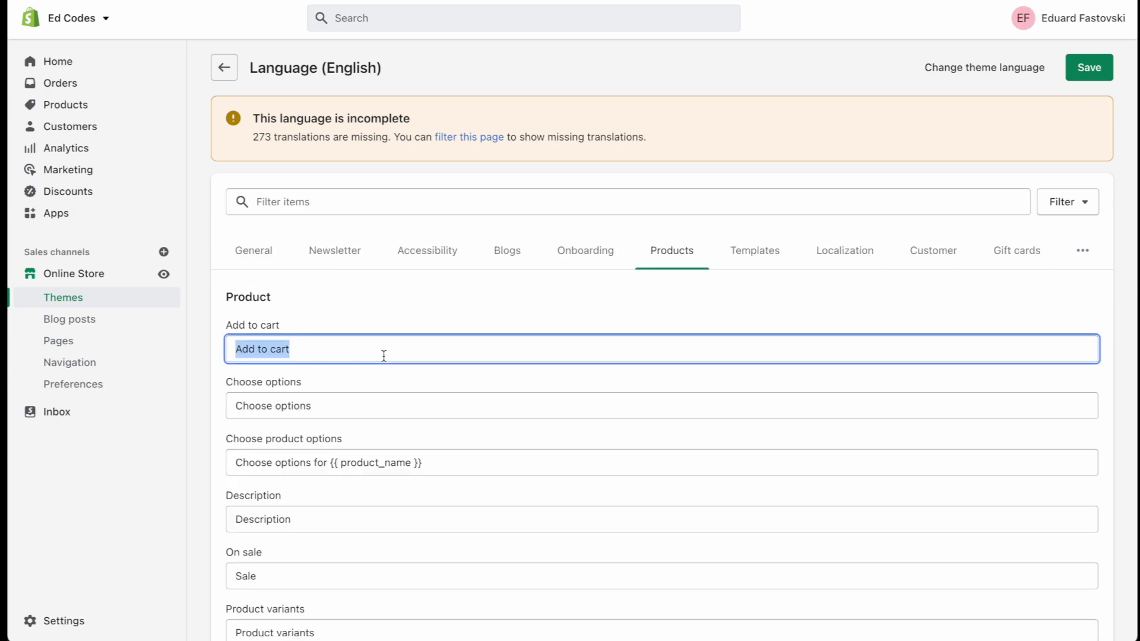
{"action": "type", "text": "Download"}
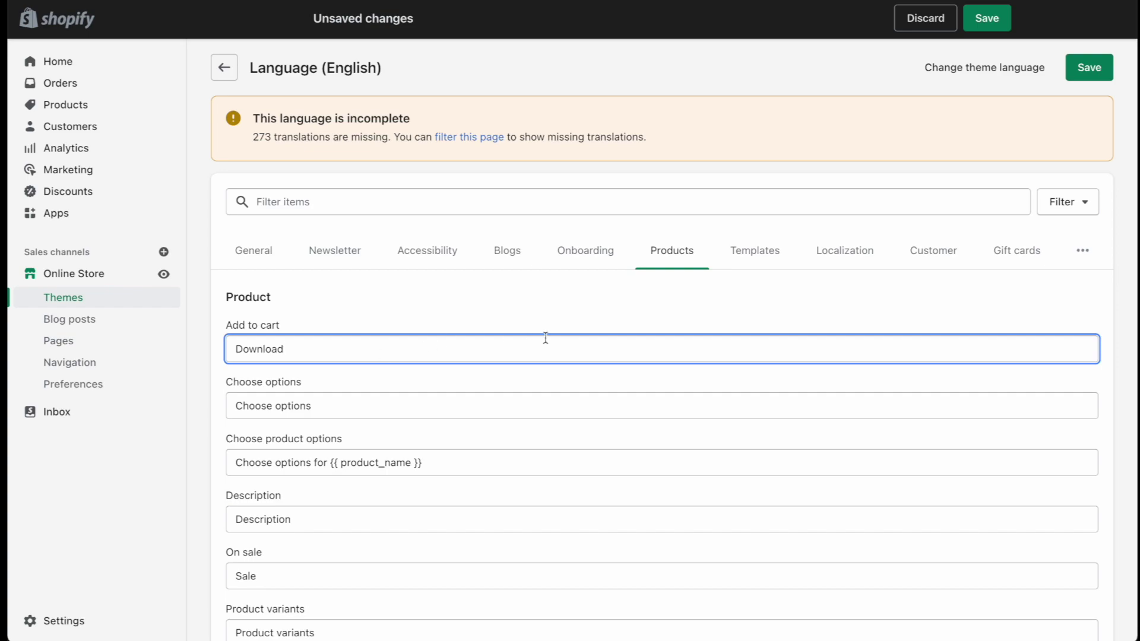
{"action": "left_click", "coordinate": [1100, 68]}
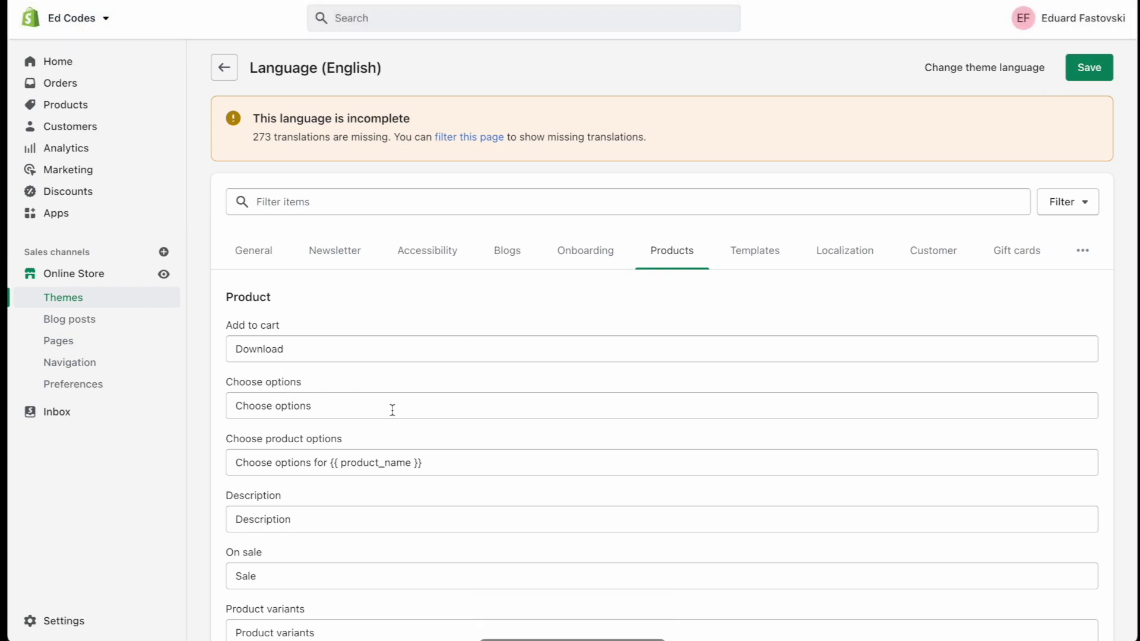
Search 'powered by Shop', empty the Powered by shopify field and save
{"action": "left_click", "coordinate": [416, 201]}
{"action": "type", "text": "remove power"}
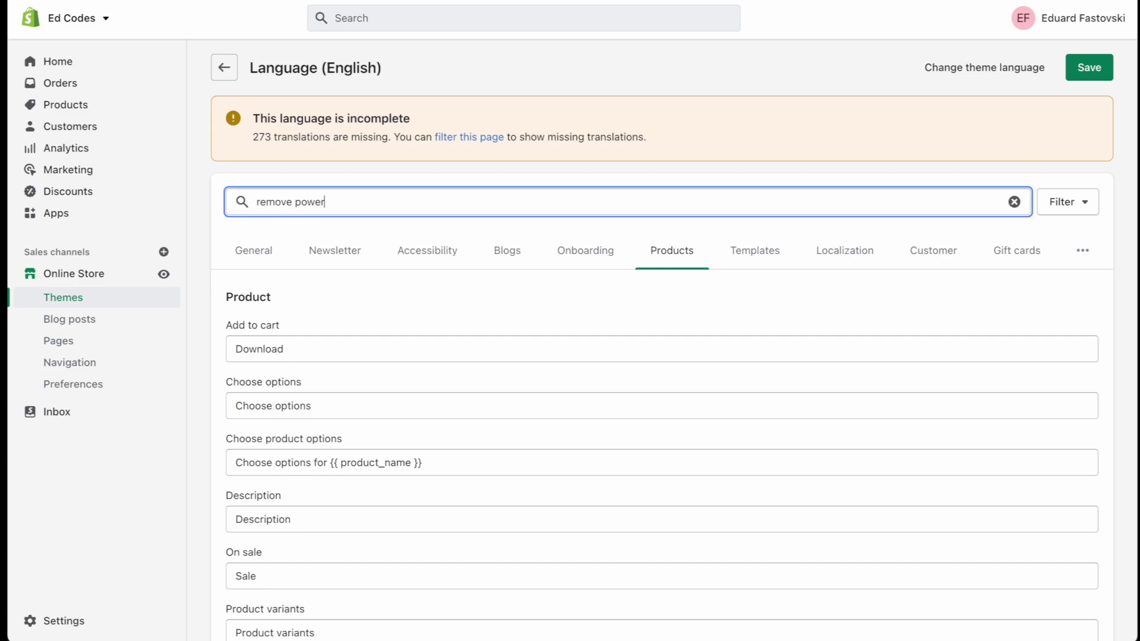
{"action": "key", "text": "ctrl+a"}
{"action": "key", "text": "BackSpace"}
{"action": "type", "text": "powered "}
{"action": "type", "text": "by Shop"}
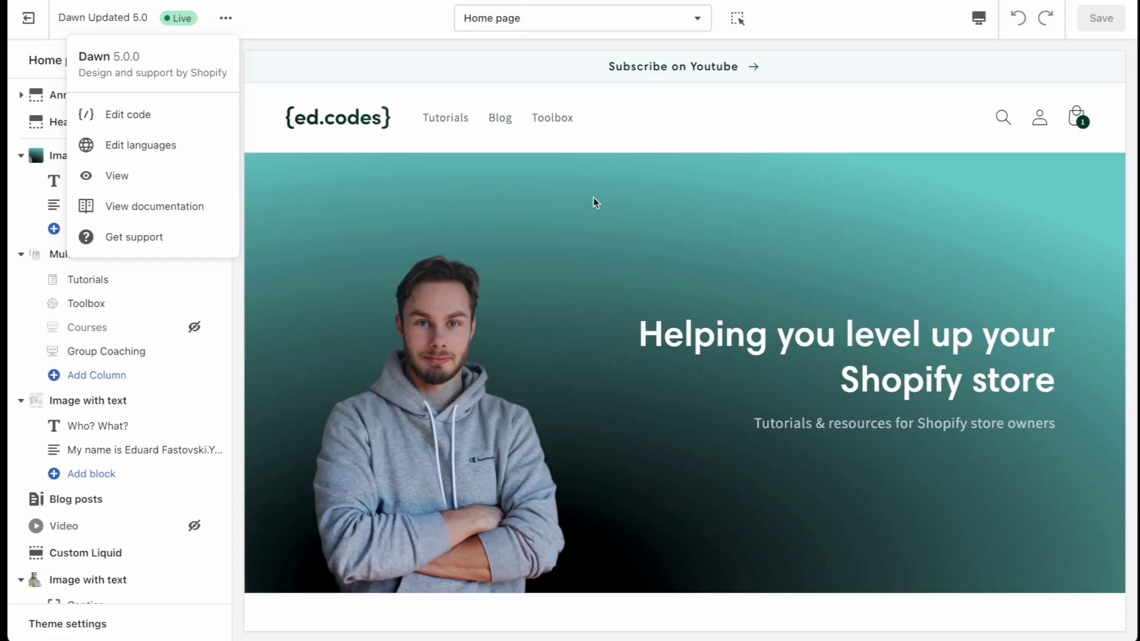
{"action": "scroll", "coordinate": [593, 197], "scroll_direction": "down", "scroll_amount": 5}
{"action": "scroll", "coordinate": [569, 253], "scroll_direction": "down", "scroll_amount": 5}
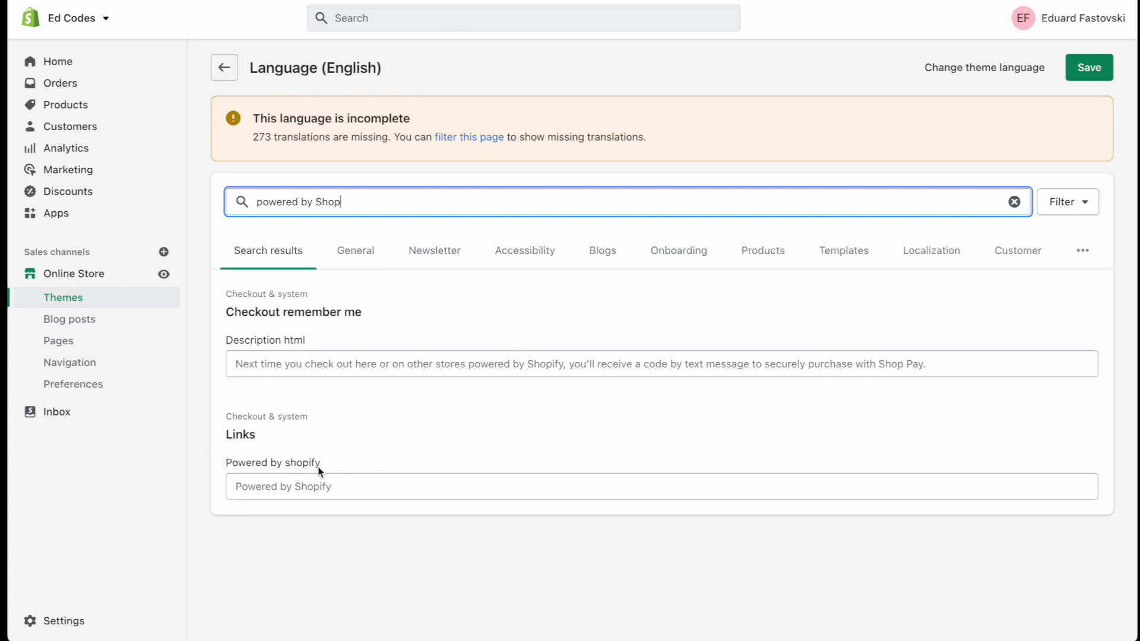
{"action": "left_click", "coordinate": [331, 488]}
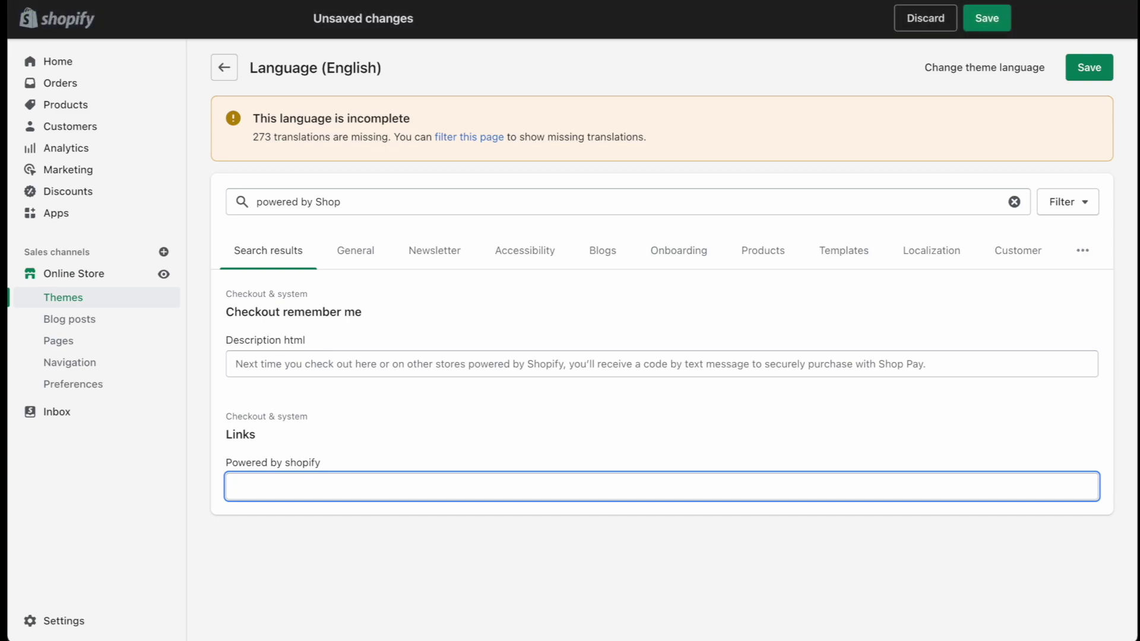
{"action": "left_click", "coordinate": [407, 450]}
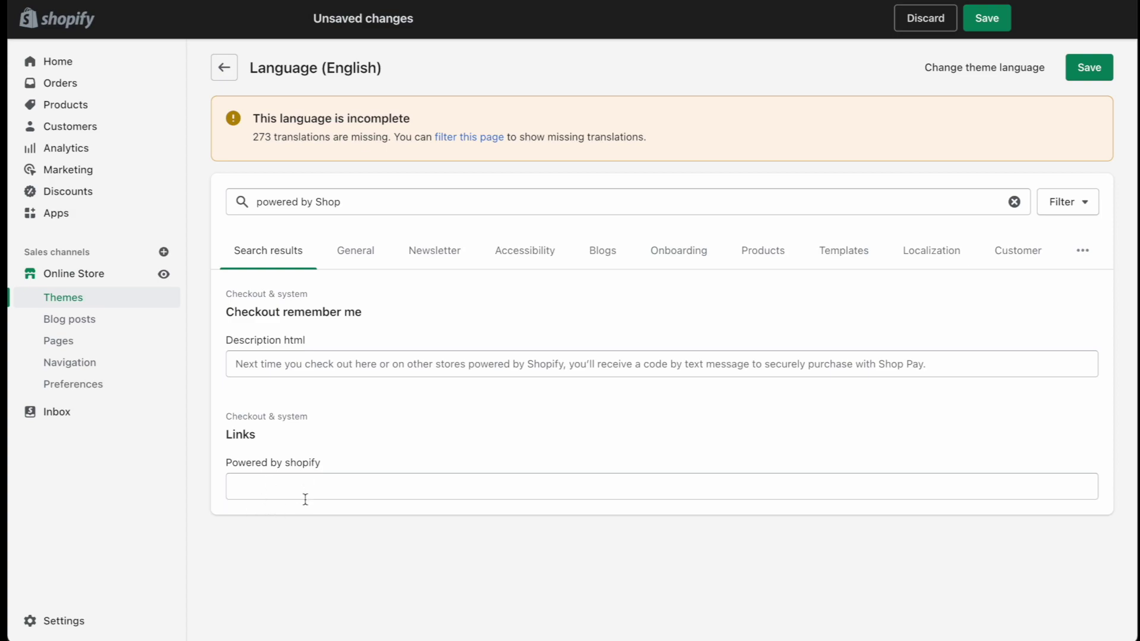
{"action": "left_click", "coordinate": [1091, 72]}
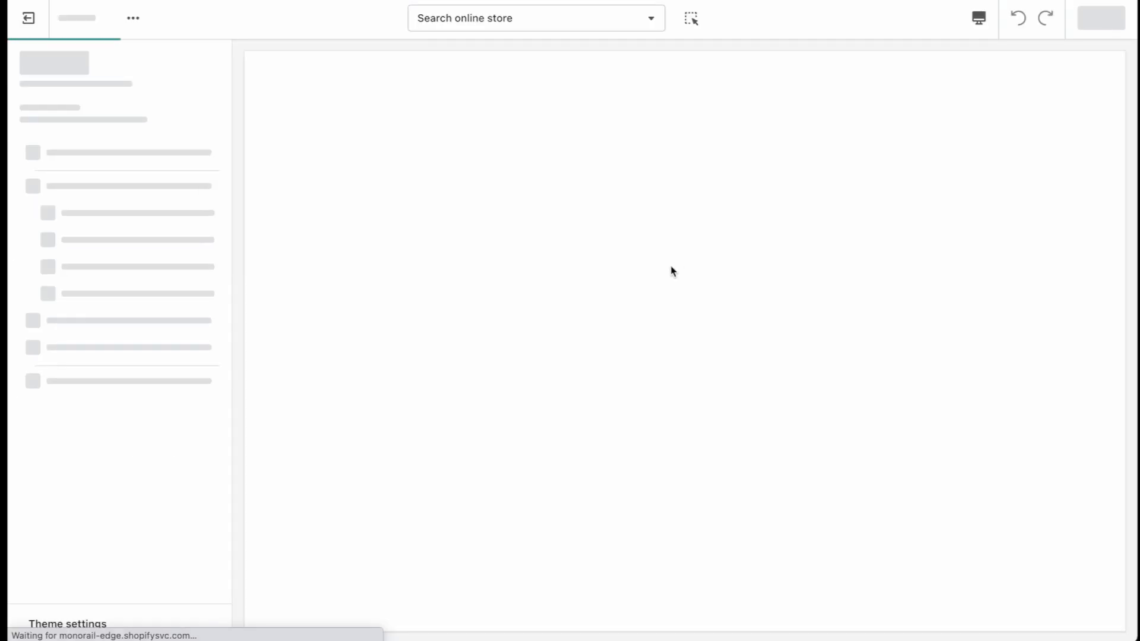
{"action": "scroll", "coordinate": [828, 338], "scroll_direction": "down", "scroll_amount": 10}
{"action": "scroll", "coordinate": [887, 393], "scroll_direction": "down", "scroll_amount": 10}
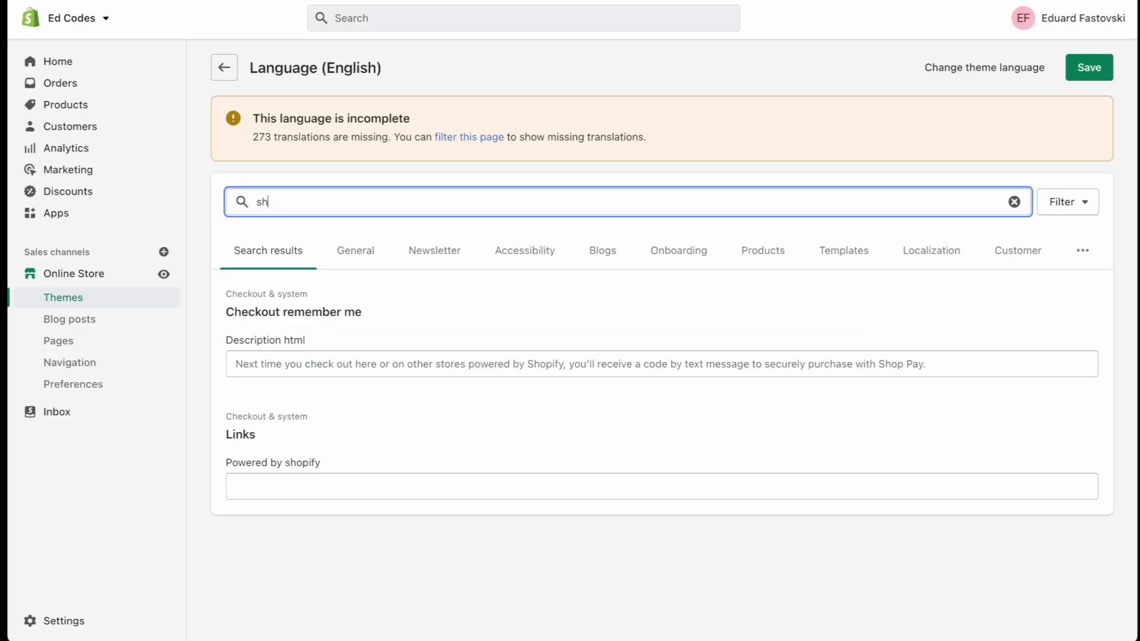
{"action": "type", "text": "ipping al"}
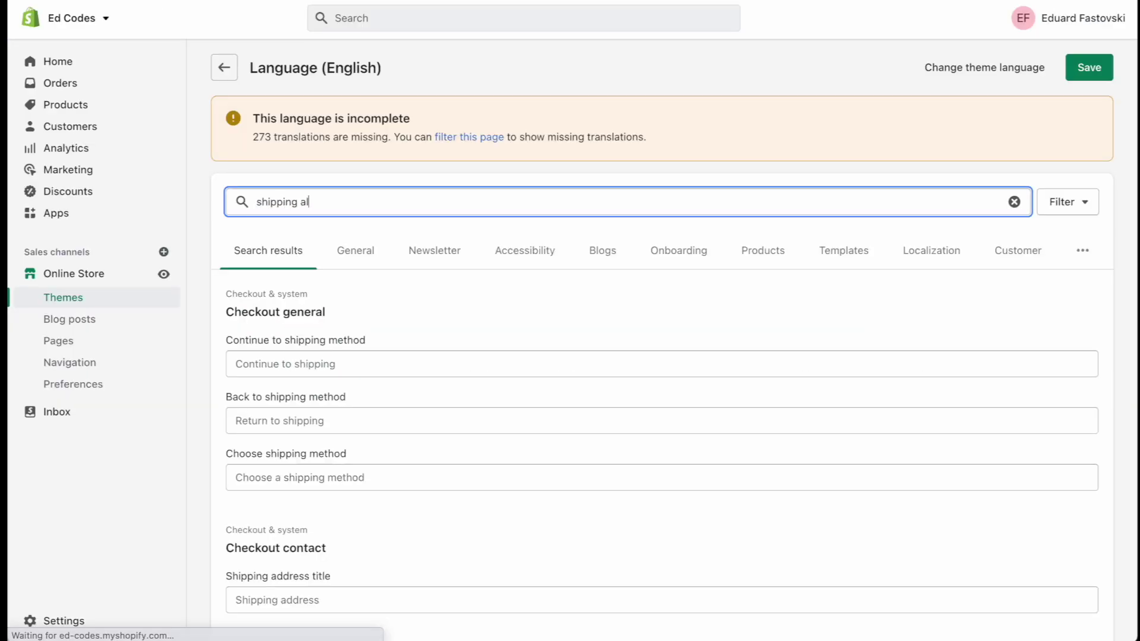
{"action": "type", "text": "o"}
Filter 'shipping cal' and shorten both Cart tax notes to 'Taxes at checkout' and 'Tax included'
{"action": "key", "text": "BackSpace"}
{"action": "key", "text": "BackSpace"}
{"action": "key", "text": "BackSpace"}
{"action": "type", "text": "cal"}
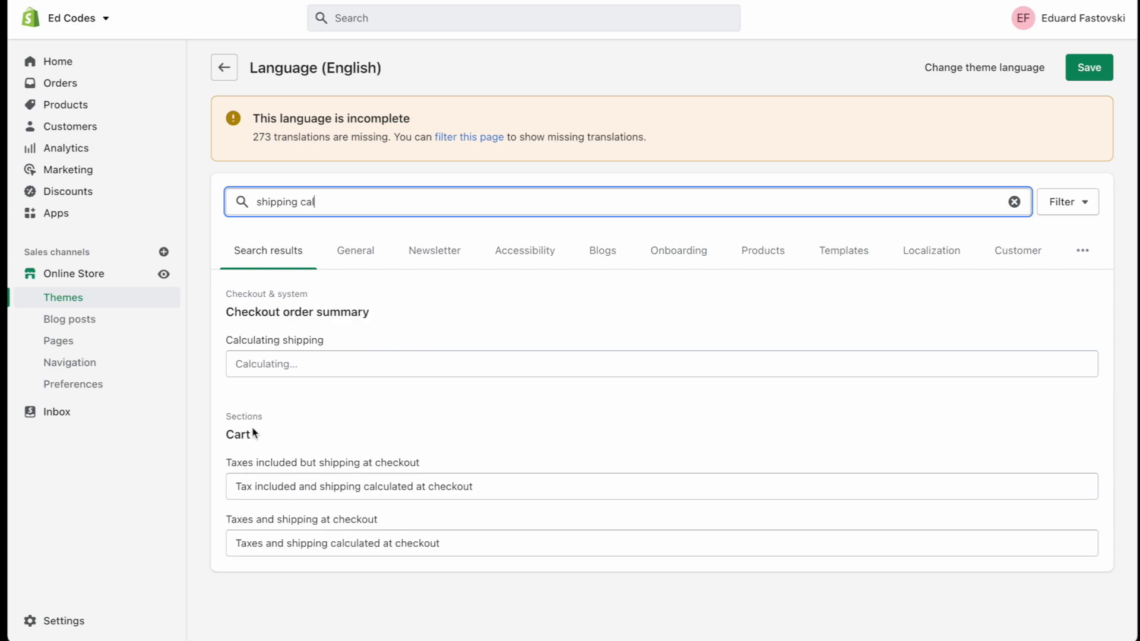
{"action": "left_click", "coordinate": [296, 486]}
{"action": "left_click_drag", "start_coordinate": [382, 541], "coordinate": [264, 543]}
{"action": "key", "text": "BackSpace"}
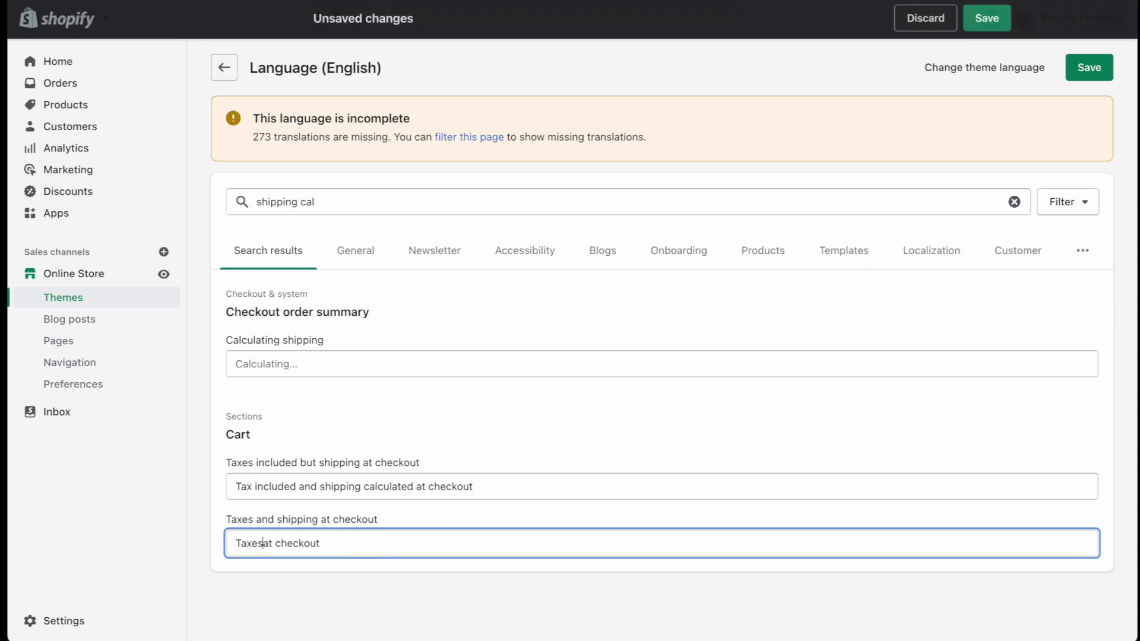
{"action": "left_click_drag", "start_coordinate": [256, 486], "coordinate": [561, 491]}
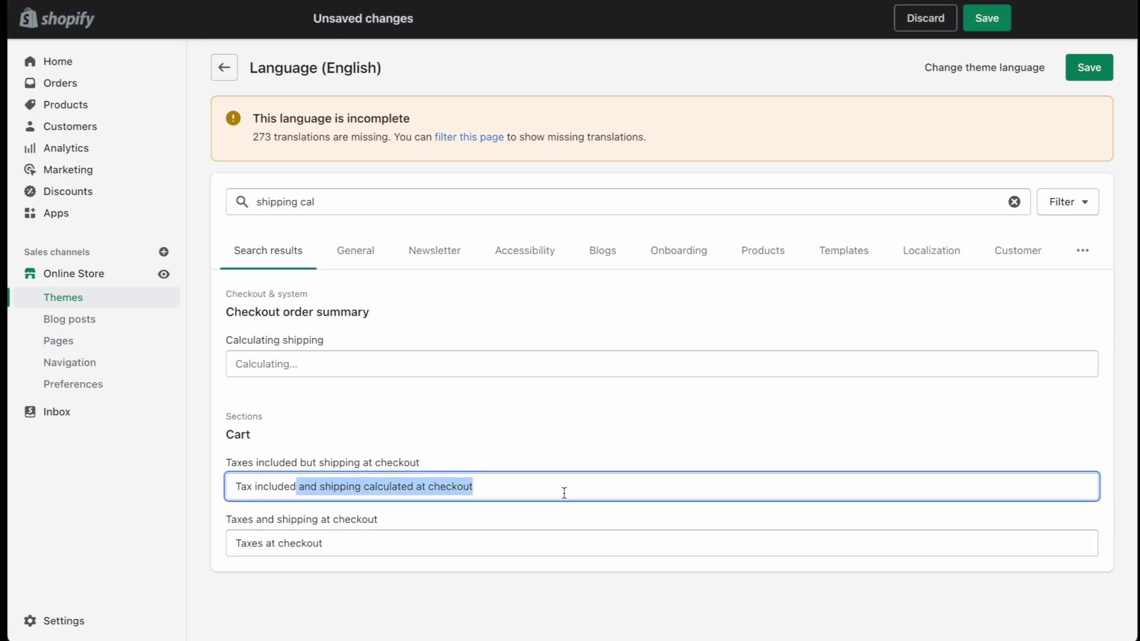
{"action": "key", "text": "BackSpace"}
{"action": "left_click", "coordinate": [579, 448]}
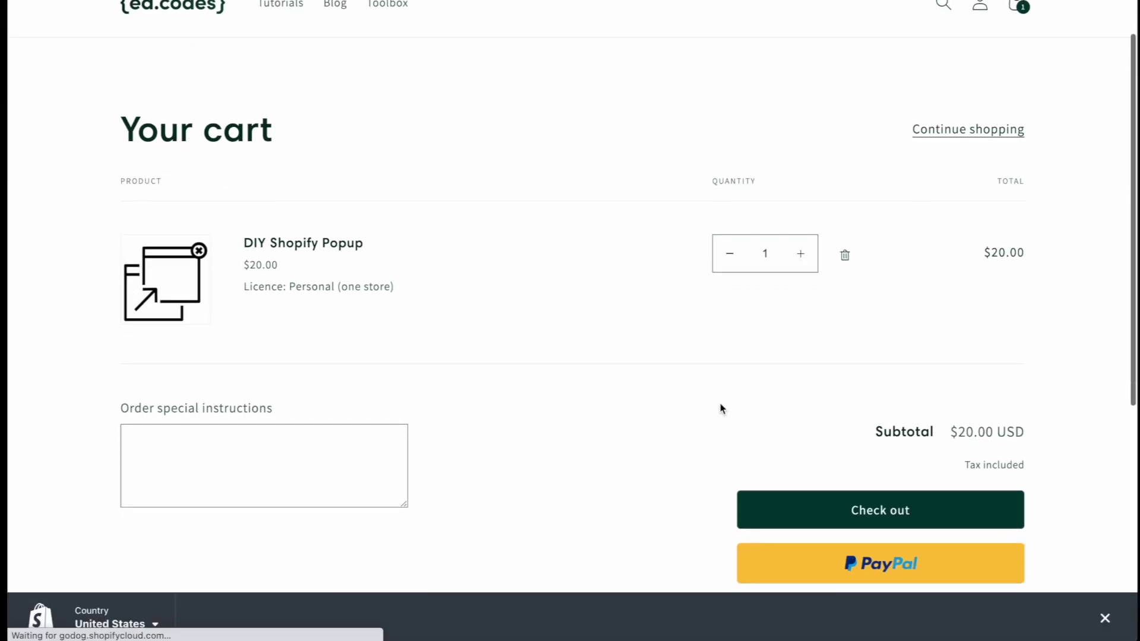
{"action": "scroll", "coordinate": [720, 407], "scroll_direction": "down", "scroll_amount": 1}
{"action": "scroll", "coordinate": [720, 408], "scroll_direction": "down", "scroll_amount": 2}
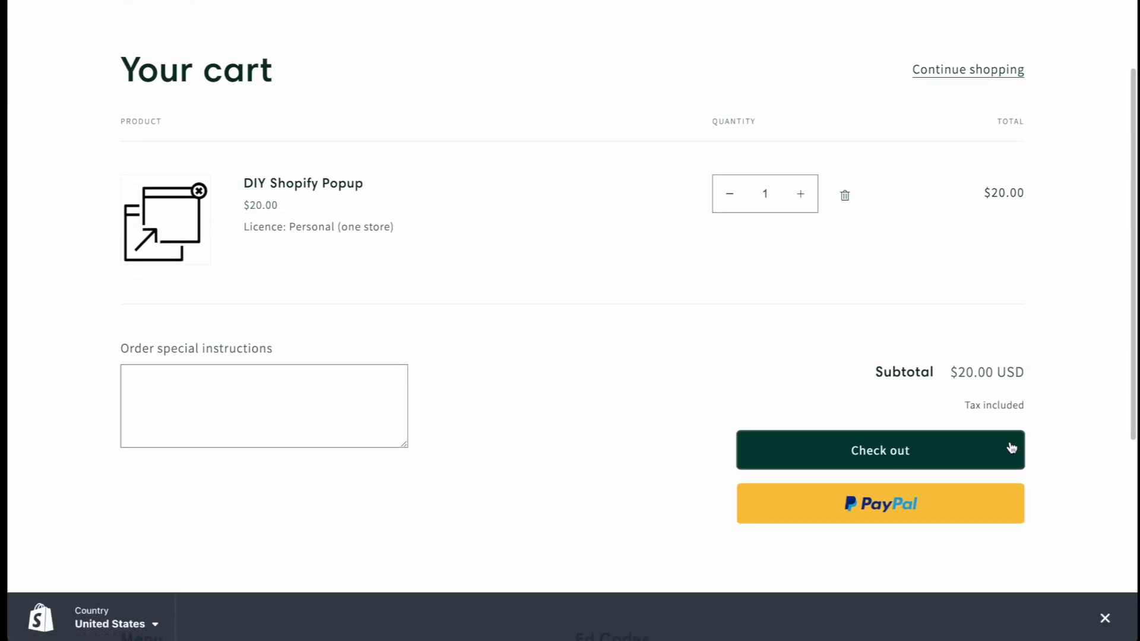
Check the storefront cart now shows just 'Tax included' under the subtotal
{"action": "left_click_drag", "start_coordinate": [963, 410], "coordinate": [1056, 410]}
{"action": "left_click", "coordinate": [1017, 418]}
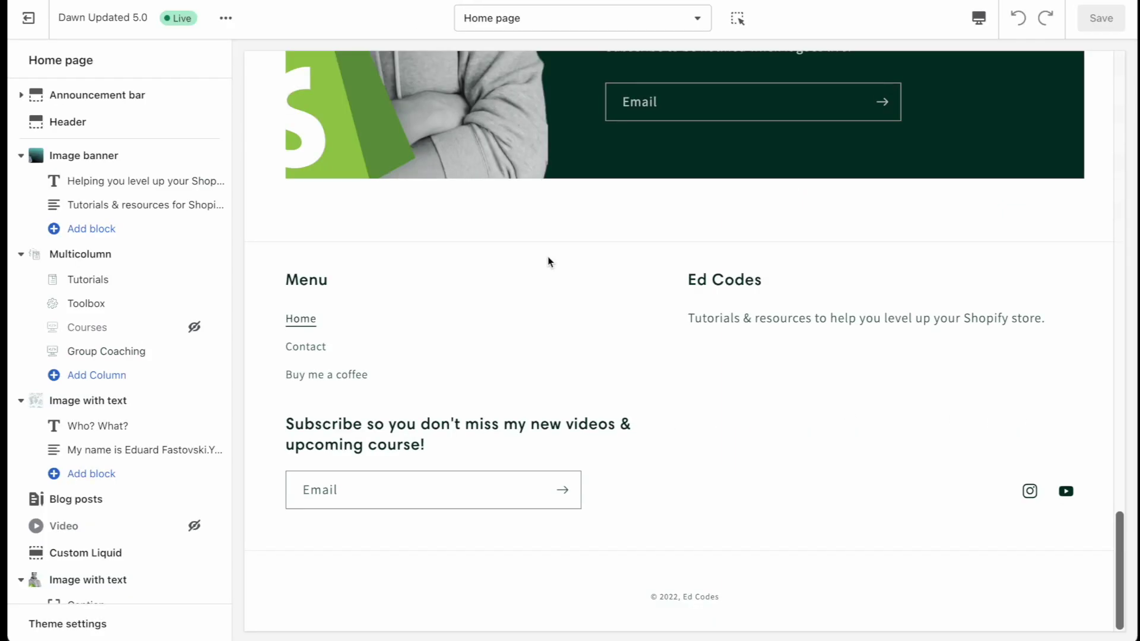
Preview the Contact page and show the Templates strings with the Contact form post-success message
{"action": "left_click", "coordinate": [303, 347]}
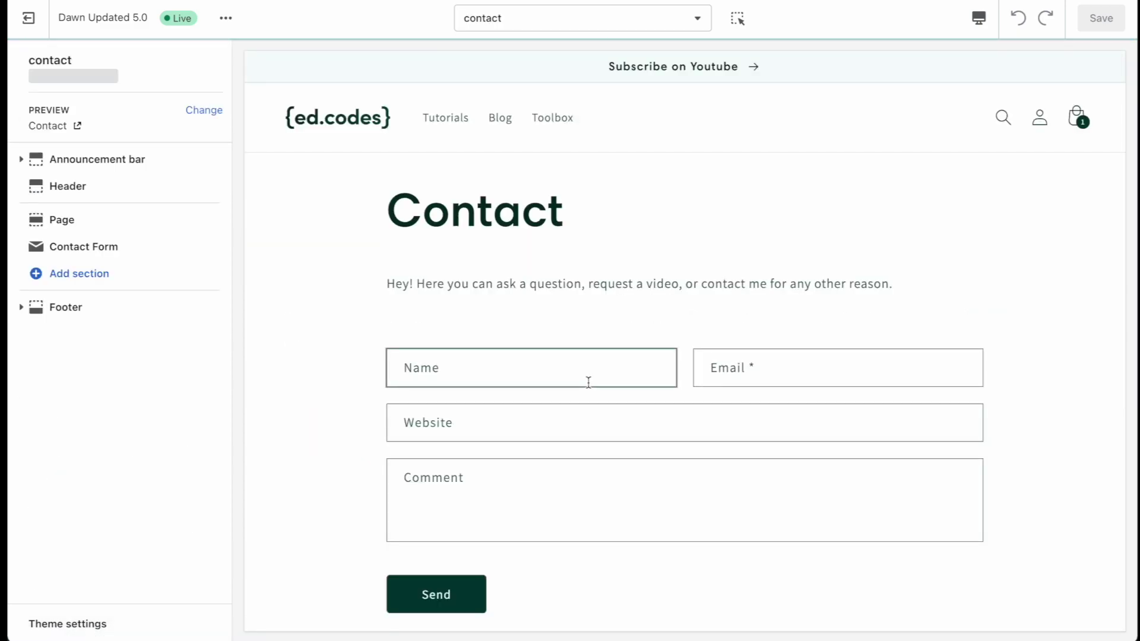
{"action": "scroll", "coordinate": [371, 400], "scroll_direction": "down", "scroll_amount": 2}
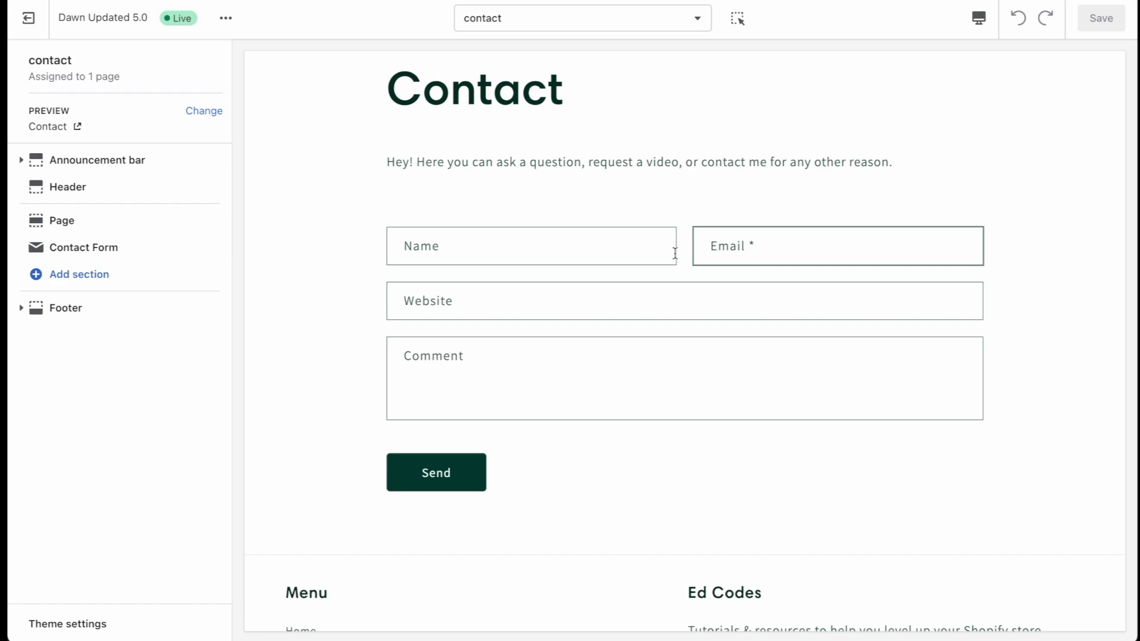
{"action": "left_click", "coordinate": [465, 362]}
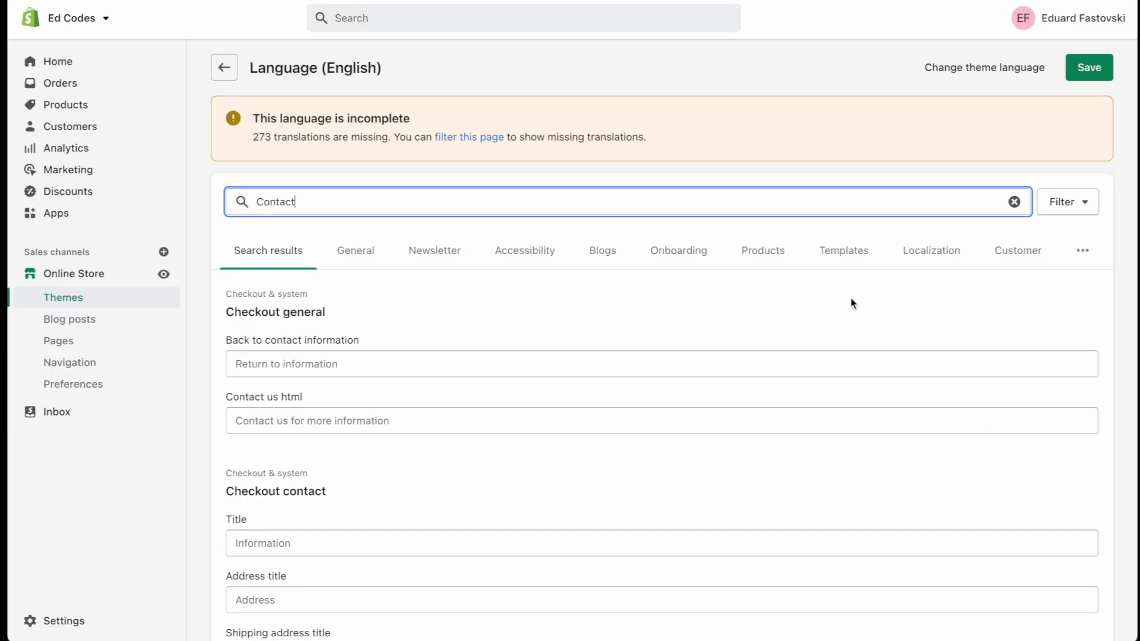
{"action": "left_click", "coordinate": [850, 267]}
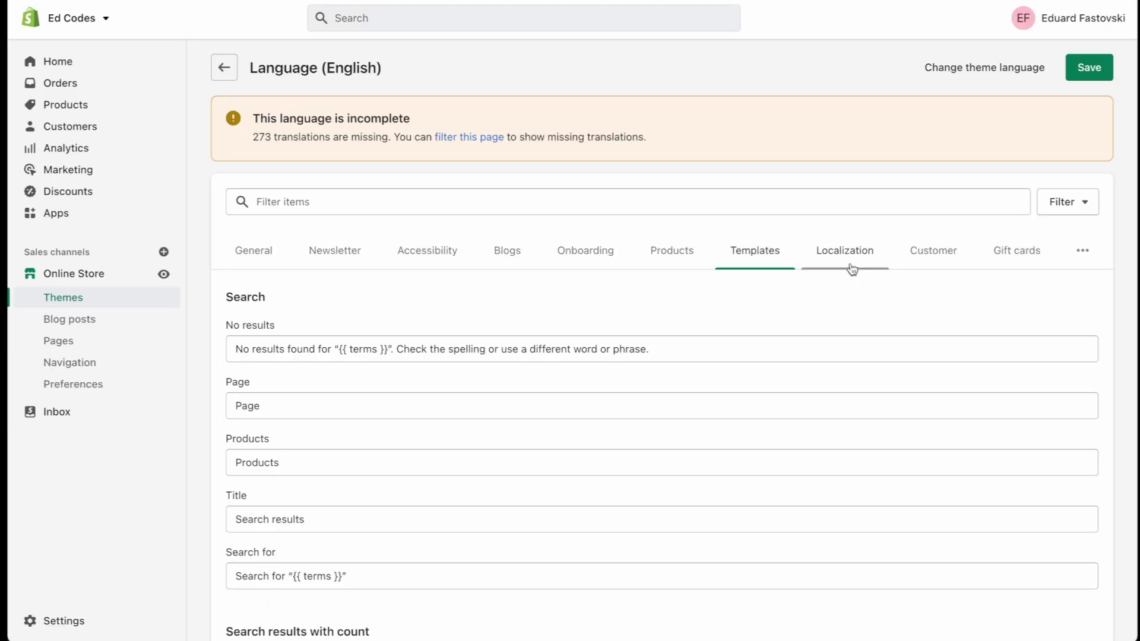
{"action": "scroll", "coordinate": [748, 297], "scroll_direction": "down", "scroll_amount": 1}
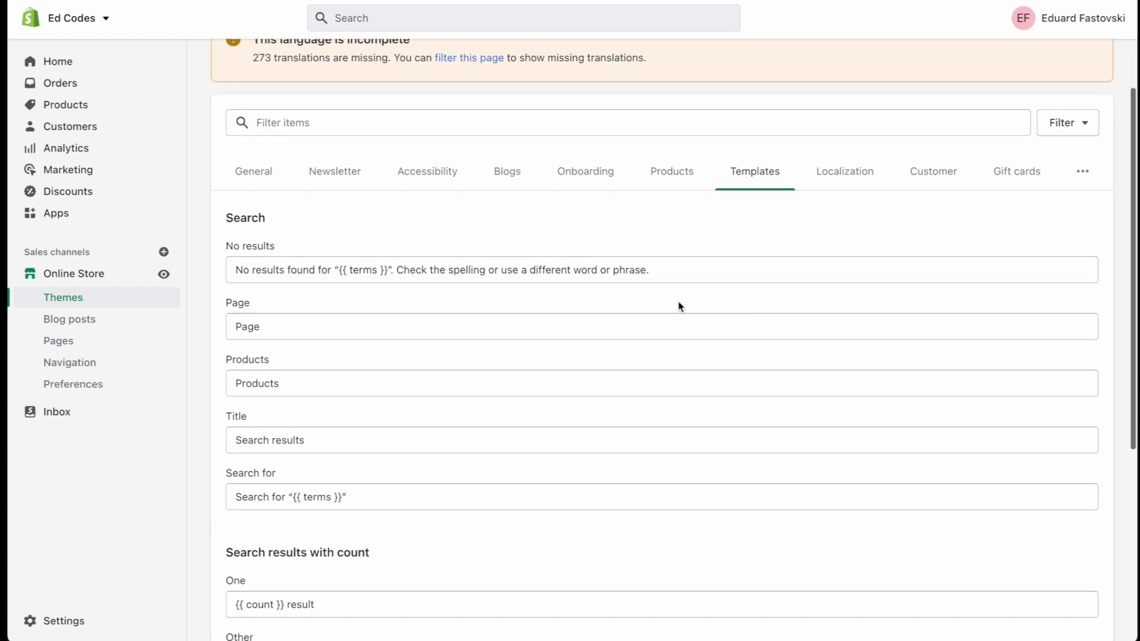
{"action": "scroll", "coordinate": [407, 407], "scroll_direction": "down", "scroll_amount": 10}
{"action": "scroll", "coordinate": [407, 402], "scroll_direction": "up", "scroll_amount": 2}
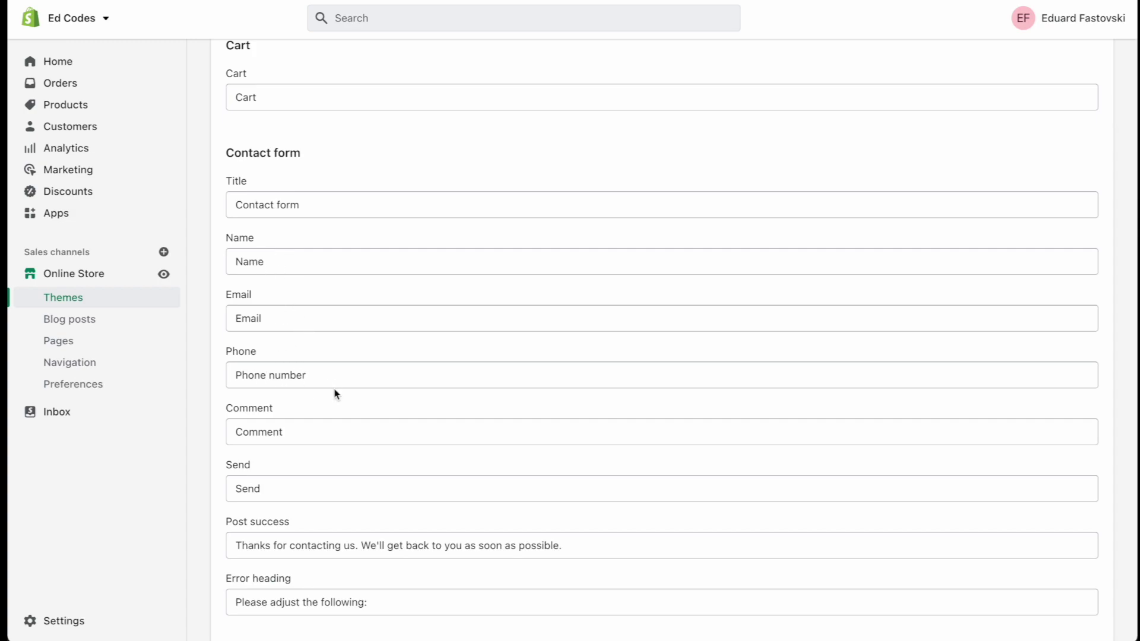
{"action": "scroll", "coordinate": [385, 494], "scroll_direction": "down", "scroll_amount": 1}
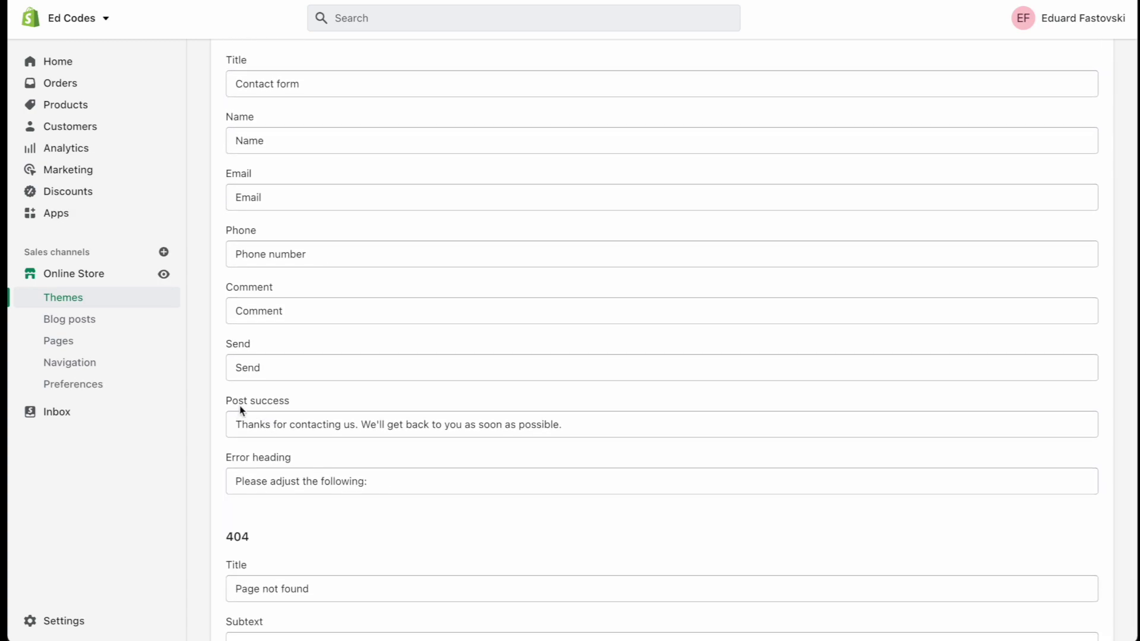
{"action": "left_click_drag", "start_coordinate": [235, 424], "coordinate": [431, 425]}
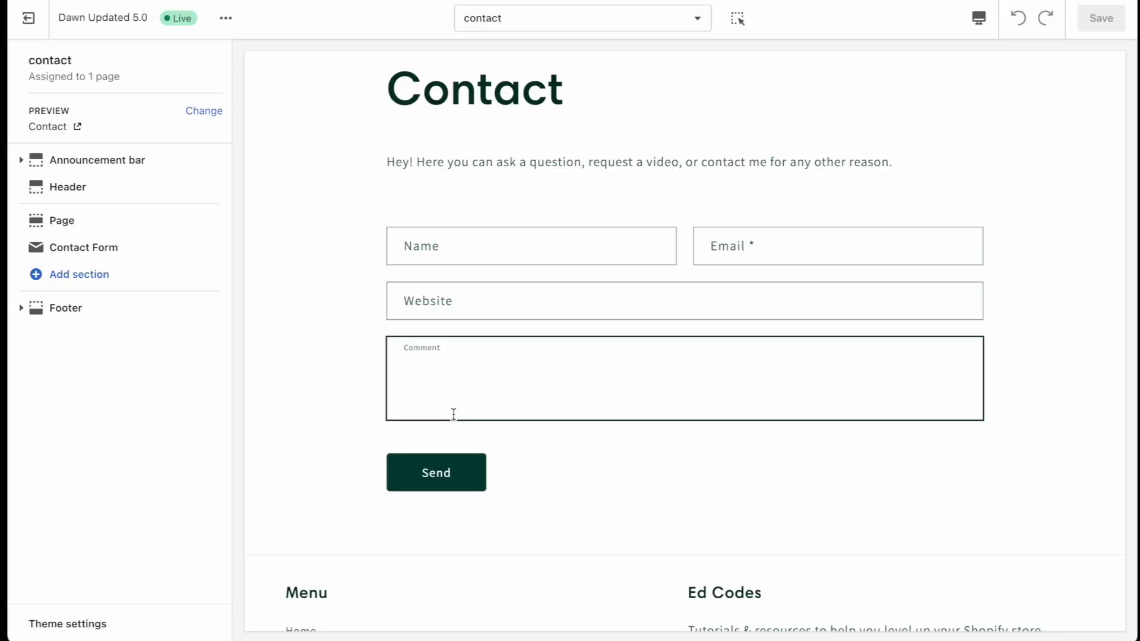
Try the contact form fields and select the whole post-success thank-you message, leaving it unchanged
{"action": "left_click", "coordinate": [453, 236]}
{"action": "left_click", "coordinate": [792, 234]}
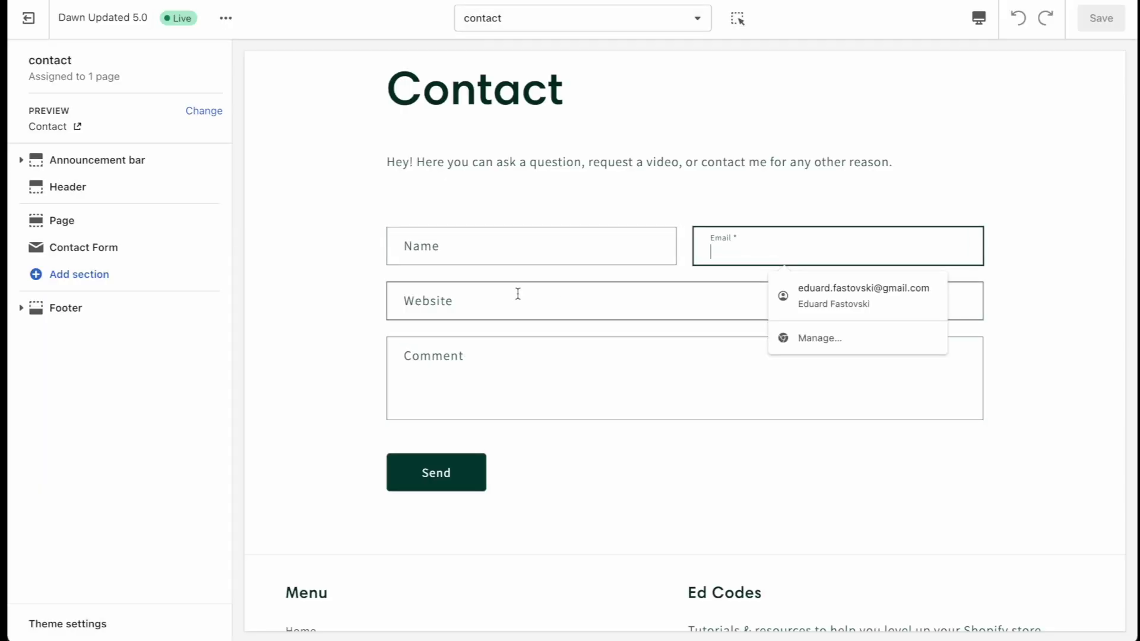
{"action": "left_click", "coordinate": [318, 360]}
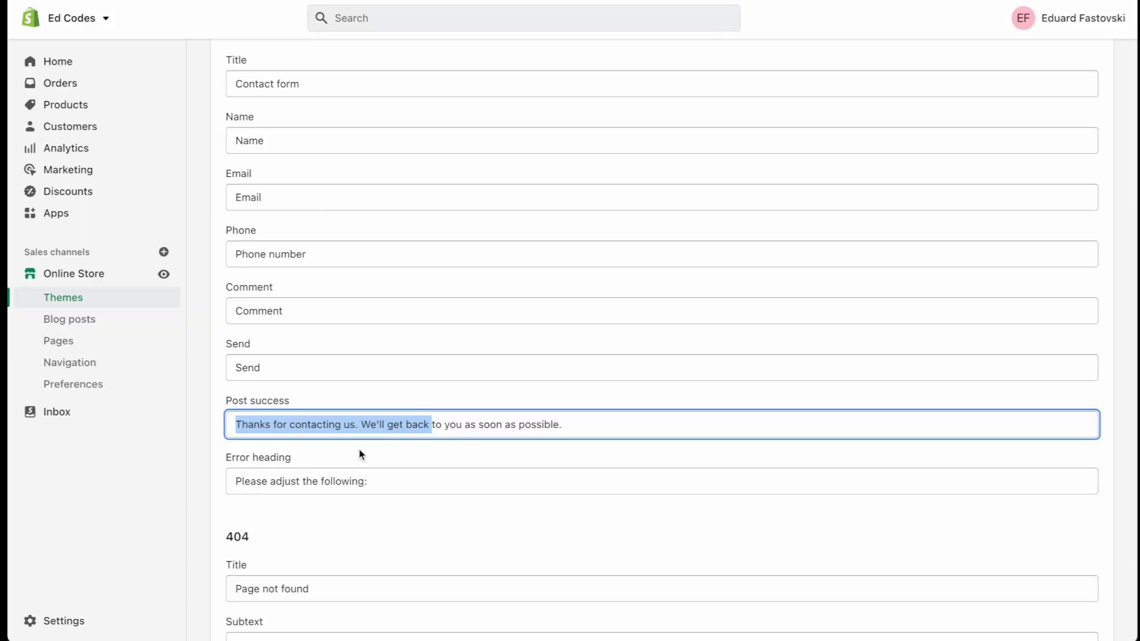
{"action": "left_click", "coordinate": [362, 456]}
{"action": "left_click", "coordinate": [236, 424]}
{"action": "left_click_drag", "start_coordinate": [237, 424], "coordinate": [445, 425]}
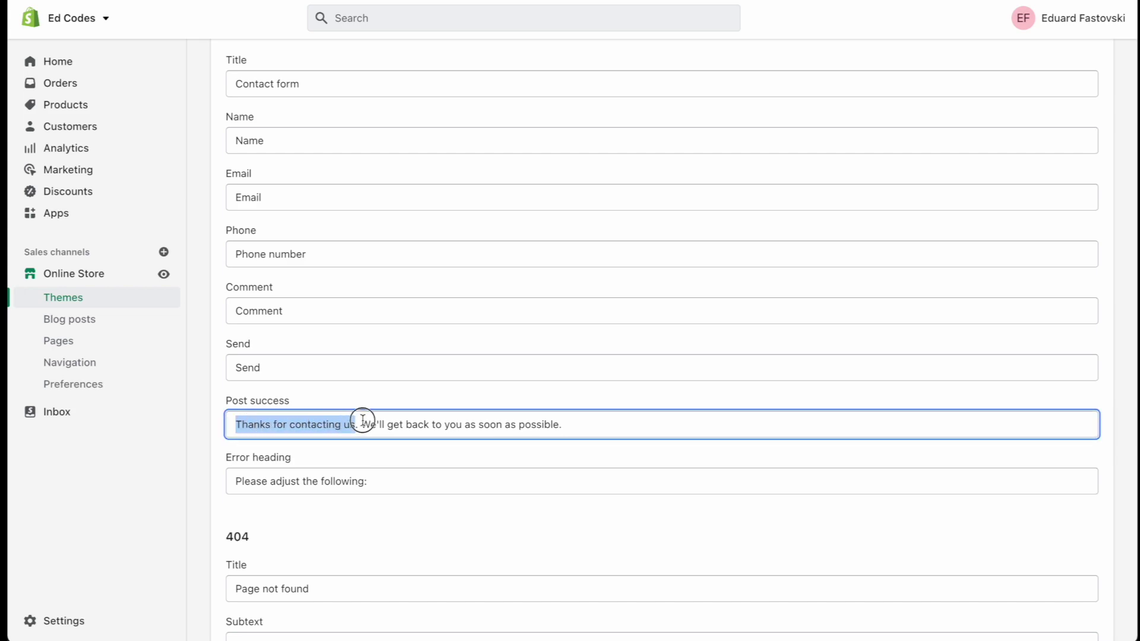
{"action": "left_click_drag", "start_coordinate": [566, 410], "coordinate": [594, 424]}
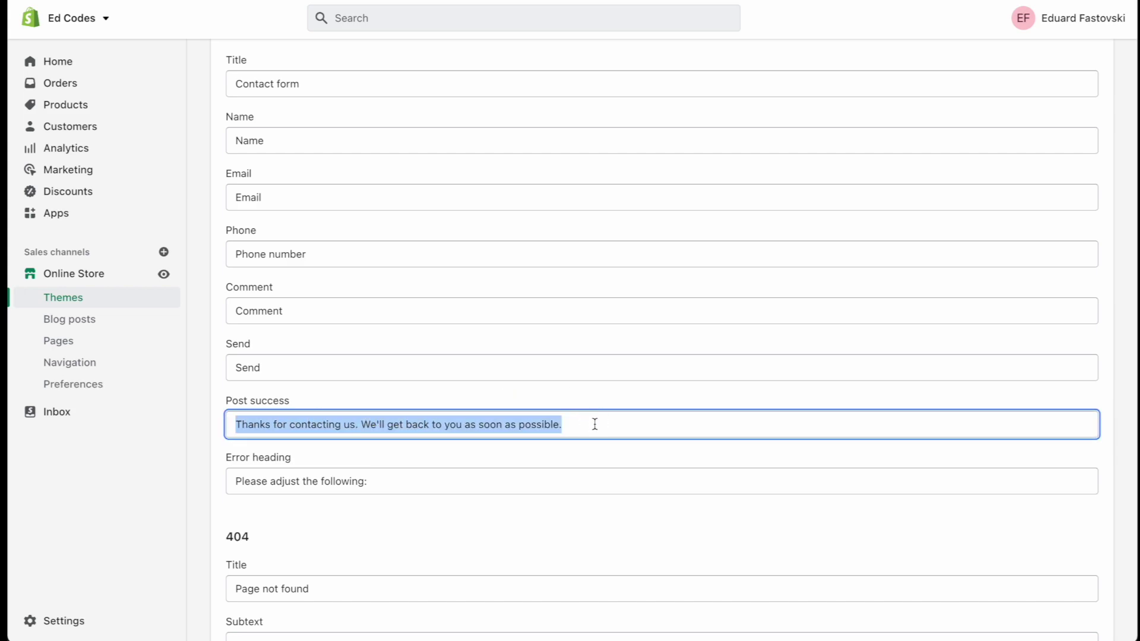
{"action": "left_click", "coordinate": [575, 439]}
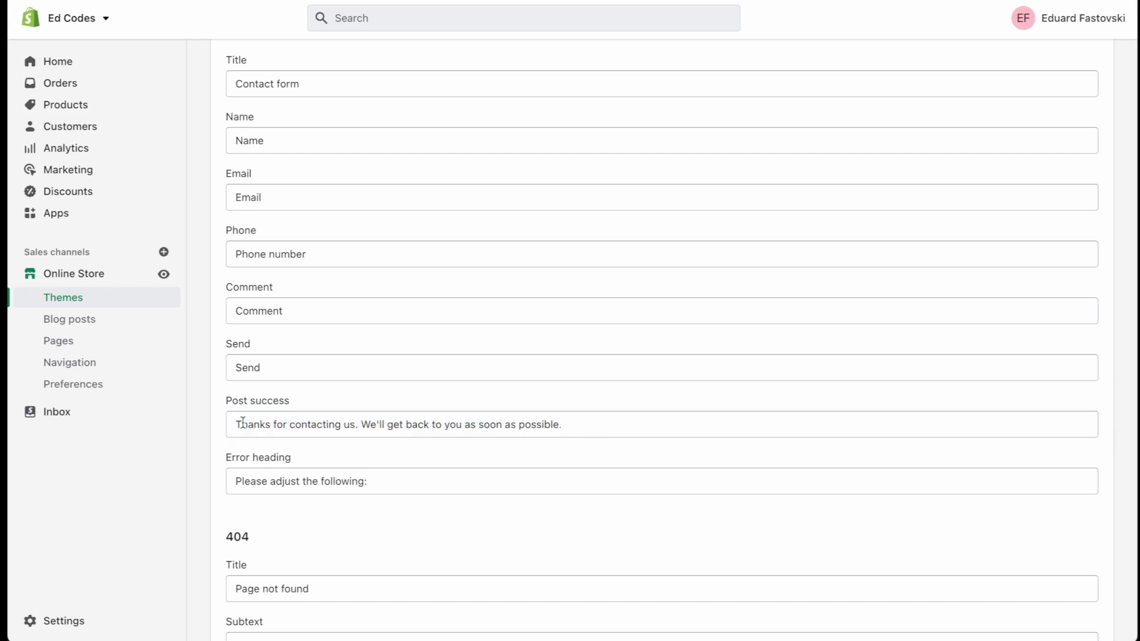
{"action": "left_click_drag", "start_coordinate": [237, 424], "coordinate": [642, 429]}
{"action": "left_click", "coordinate": [573, 419]}
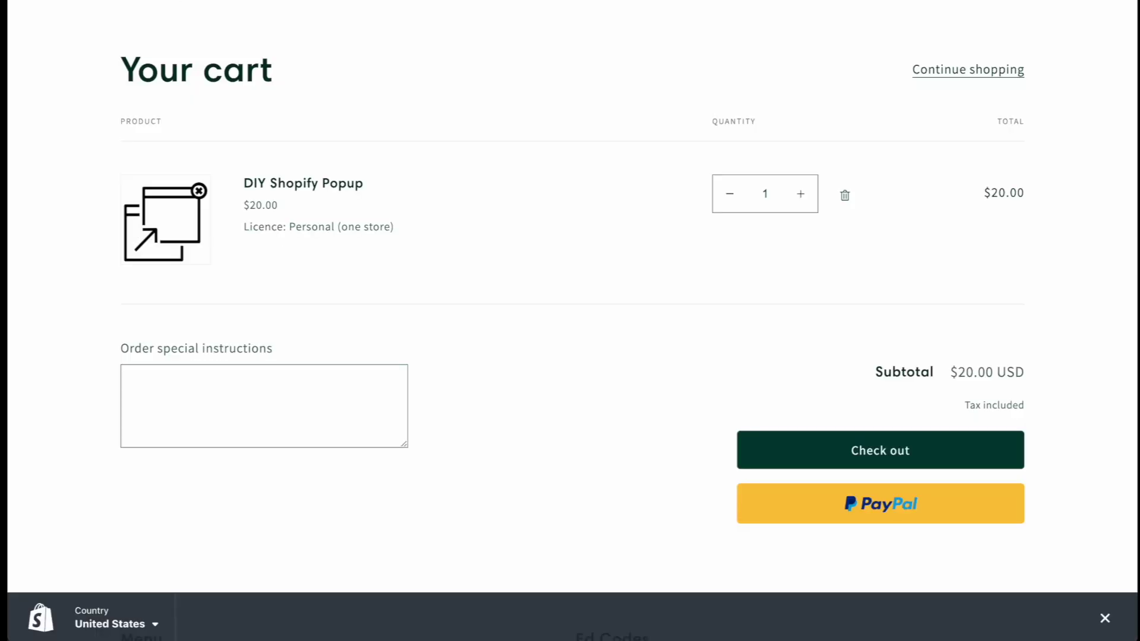
{"action": "type", "text": "ed.codes/carnadead"}
Load a nonexistent store URL and highlight the 'Page not found' heading
{"action": "key", "text": "Return"}
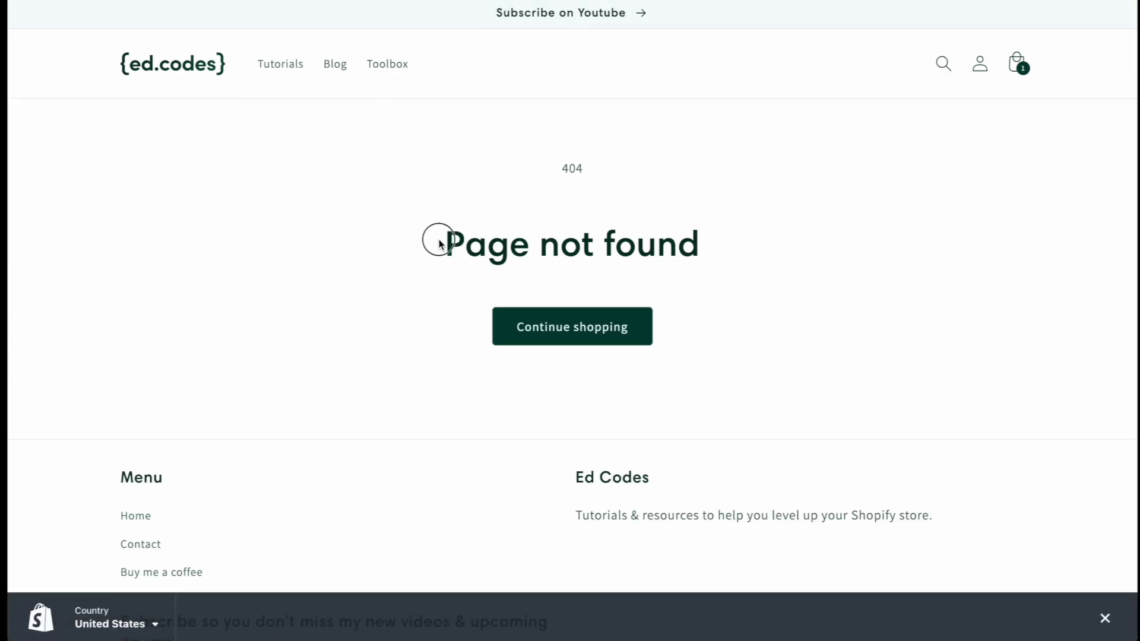
{"action": "left_click_drag", "start_coordinate": [439, 240], "coordinate": [754, 244]}
{"action": "left_click", "coordinate": [754, 244]}
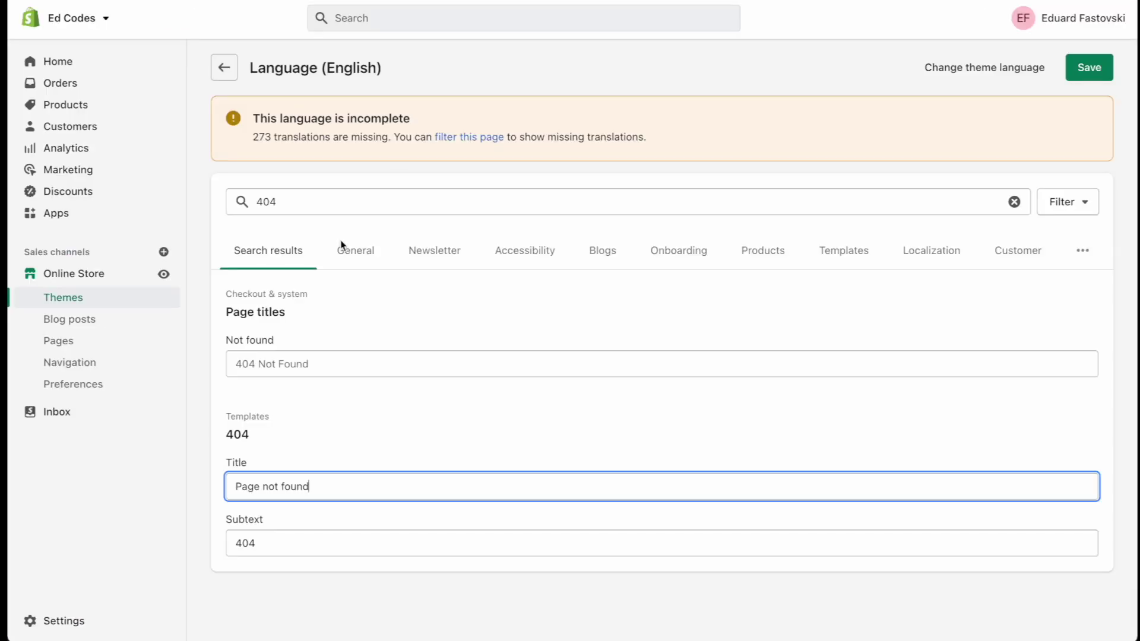
Type a trial replacement for the 404 Title, then undo it to keep 'Page not found'
{"action": "key", "text": "ctrl+a"}
{"action": "type", "text": "Oh no! "}
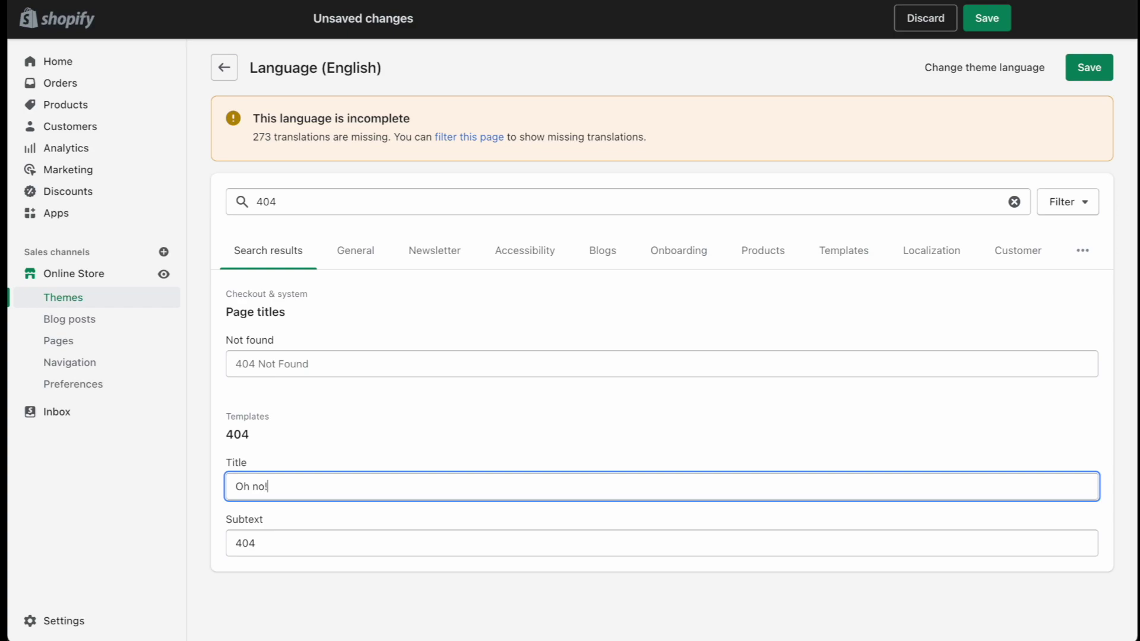
{"action": "type", "text": "We lost that"}
{"action": "type", "text": " page"}
{"action": "key", "text": "ctrl+z"}
{"action": "left_click", "coordinate": [585, 419]}
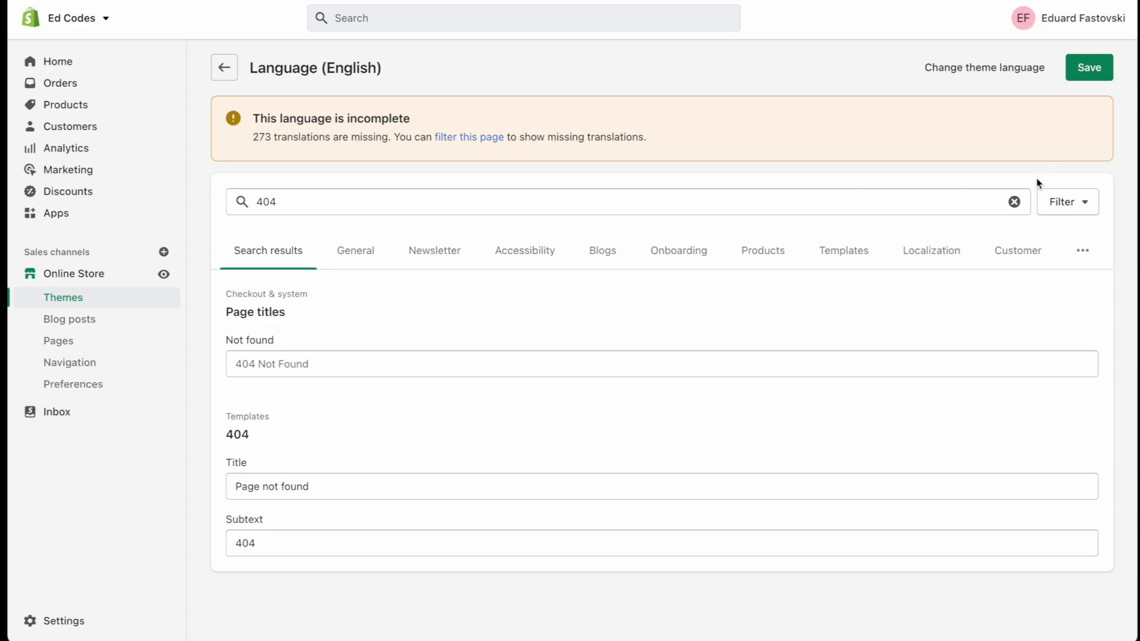
Clear the 404 string filter and check the storefront cart showing DIY Shopify Popup at $20.00
{"action": "left_click", "coordinate": [1015, 202]}
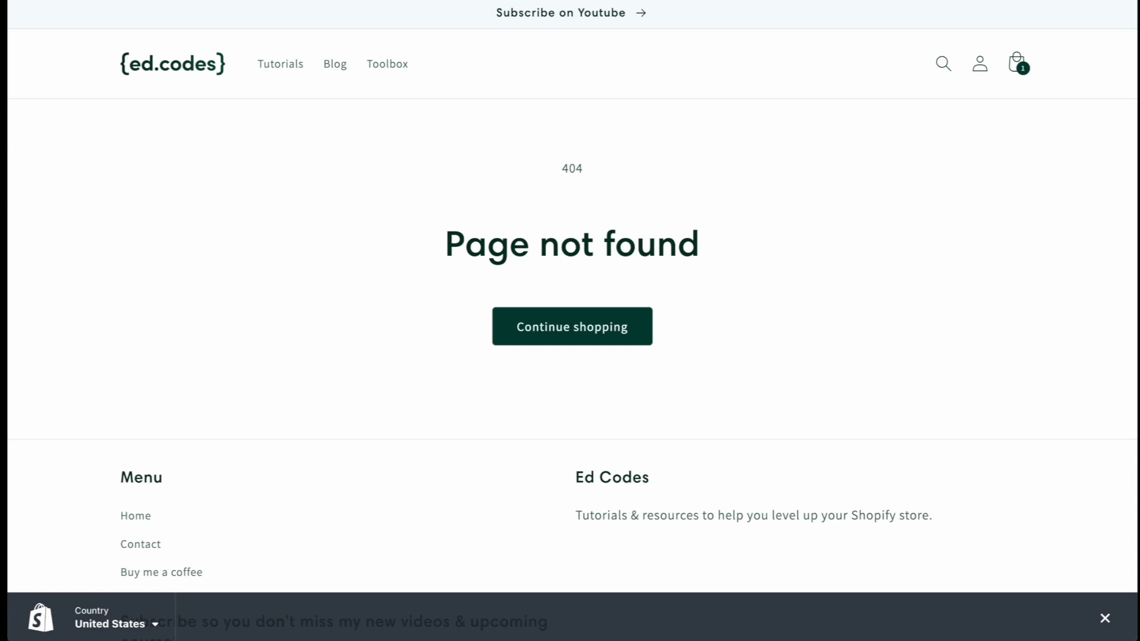
{"action": "left_click", "coordinate": [1016, 67]}
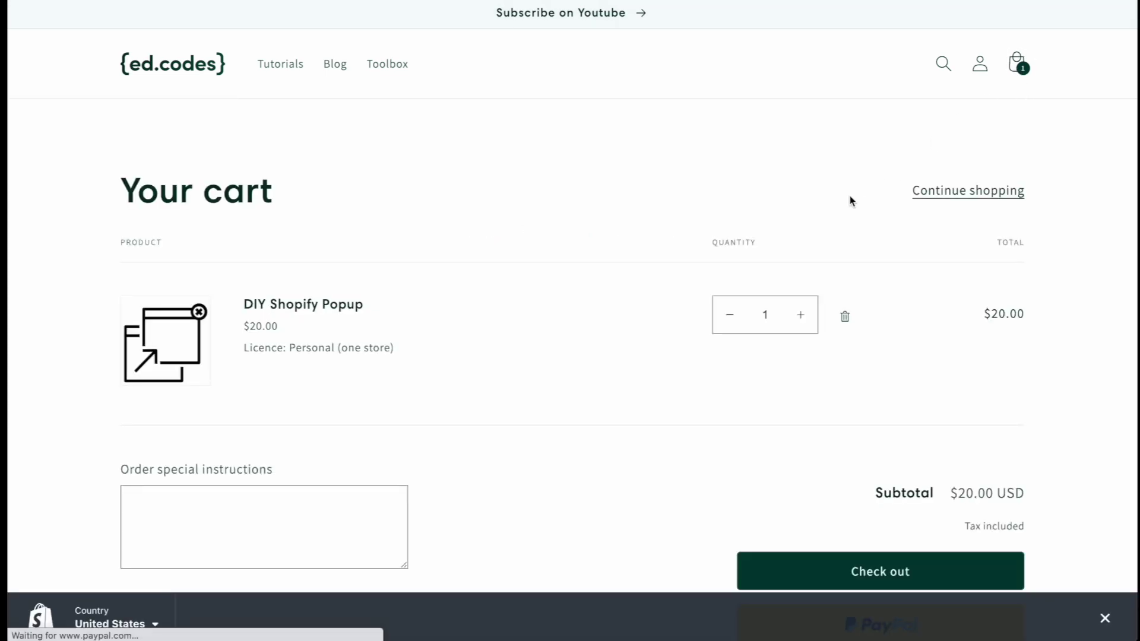
{"action": "left_click", "coordinate": [1016, 64]}
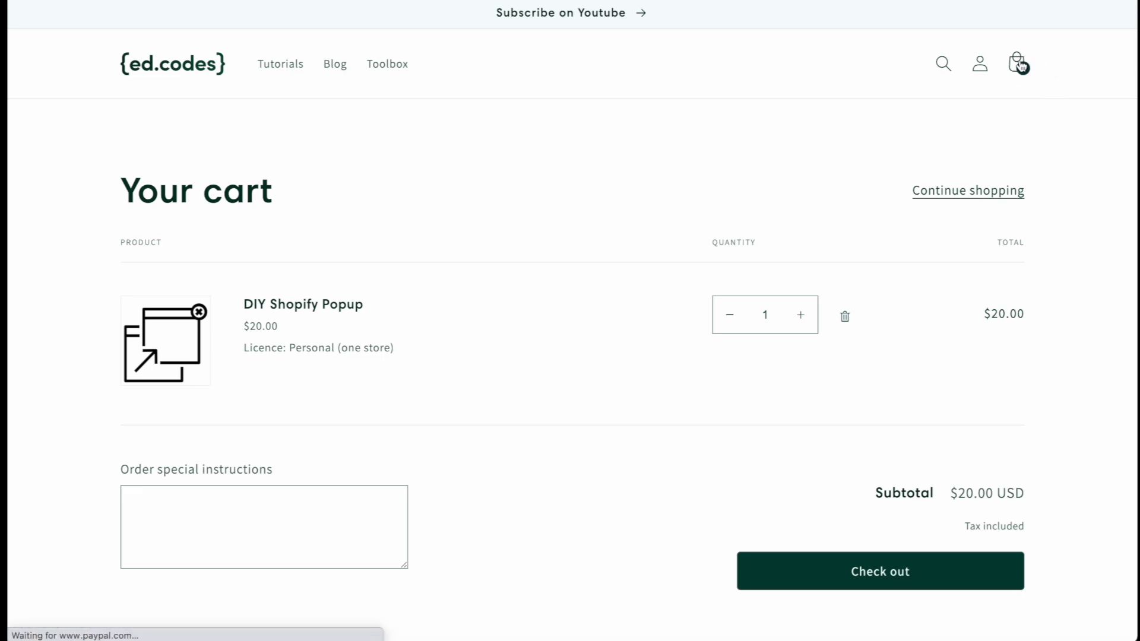